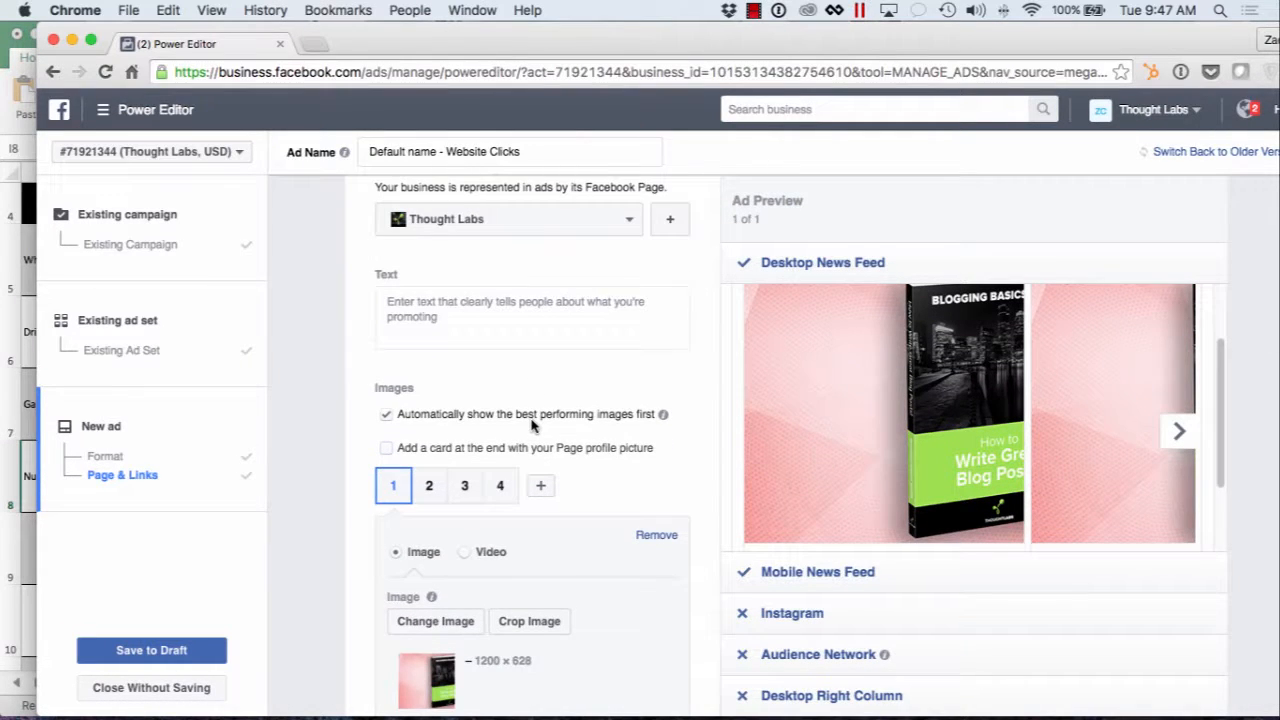
Examine the carousel ad's image options, the empty second to fourth cards, and their image specifications, headline, description and destination URL fields.
scroll(531, 425, "down", 5)
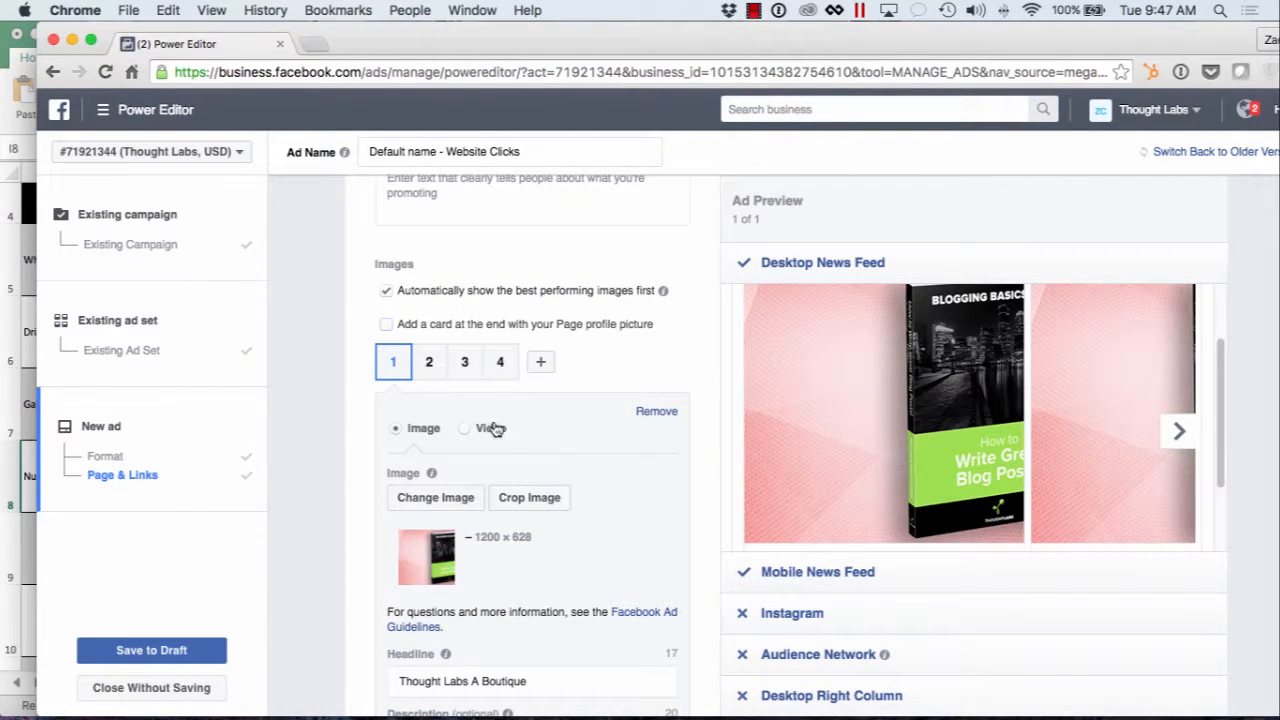
scroll(482, 450, "down", 1)
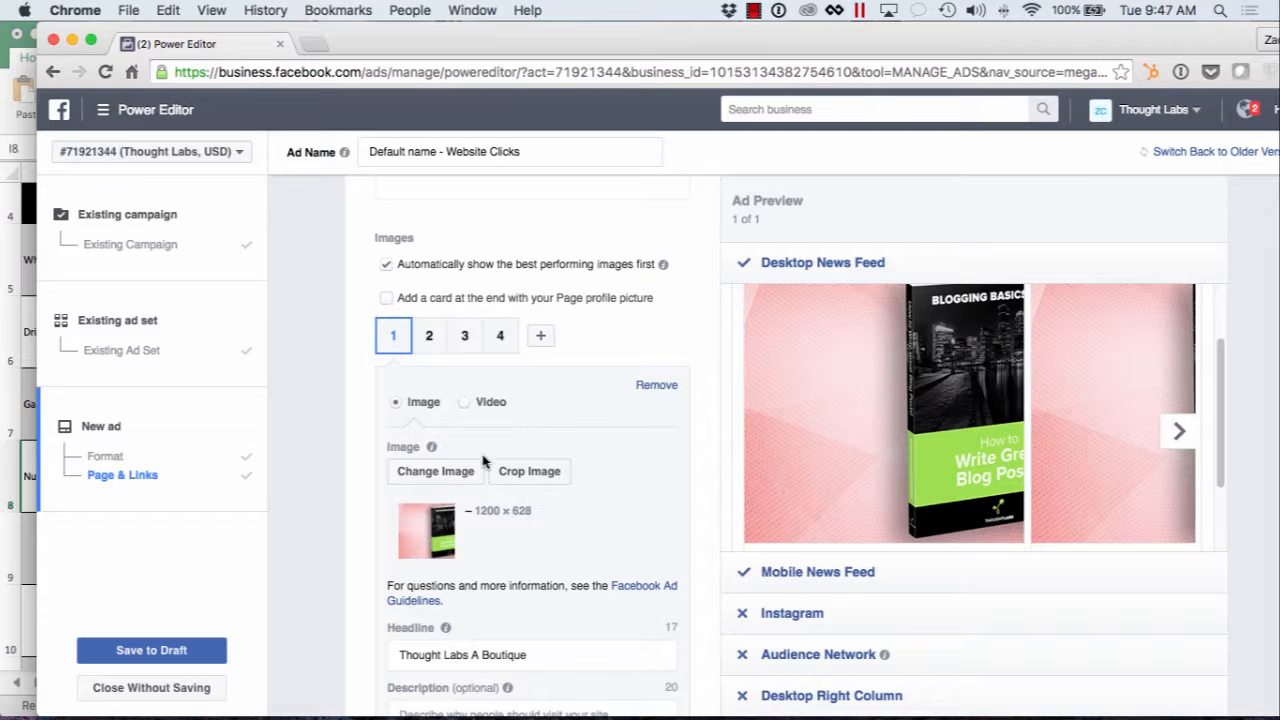
left_click(428, 345)
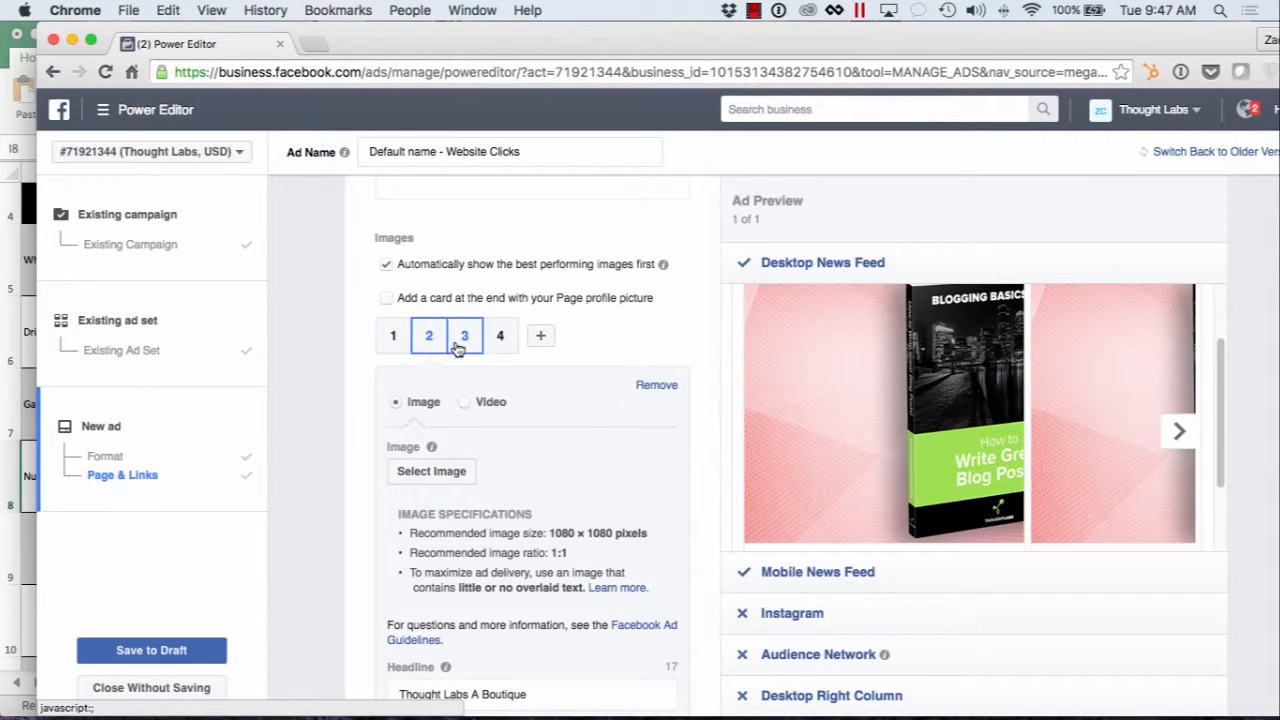
left_click(472, 343)
left_click(500, 340)
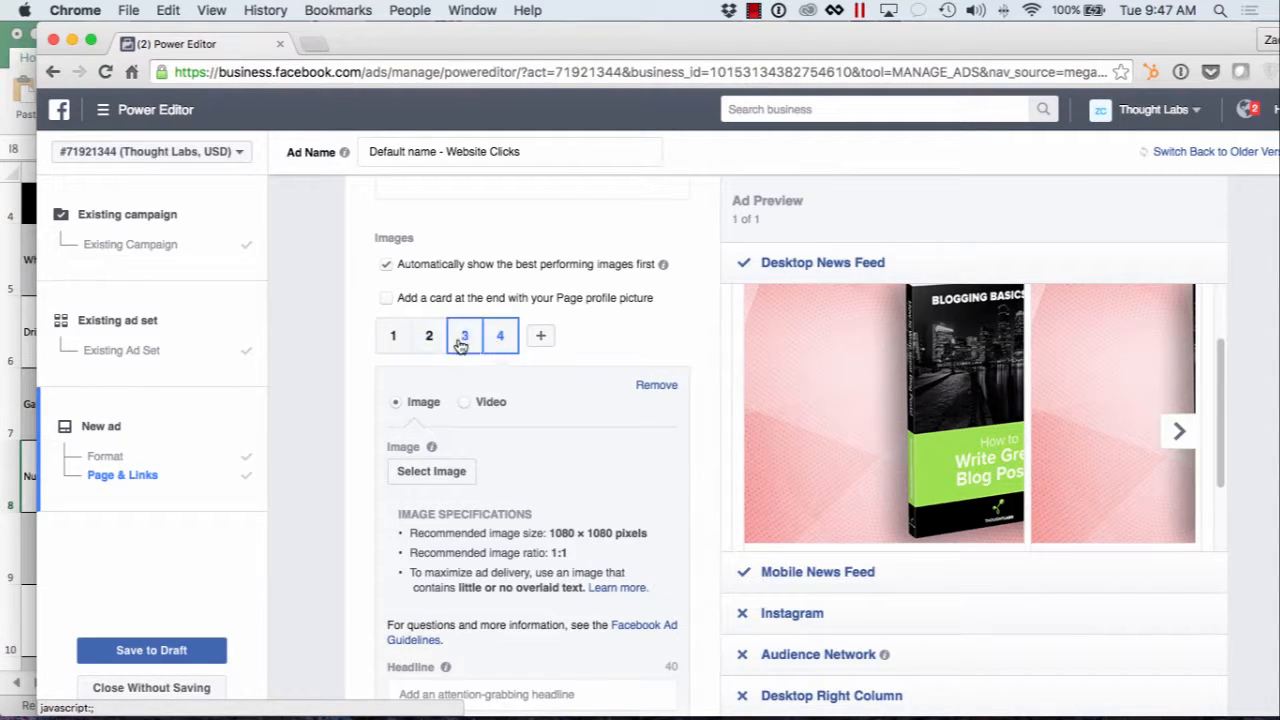
scroll(510, 440, "down", 5)
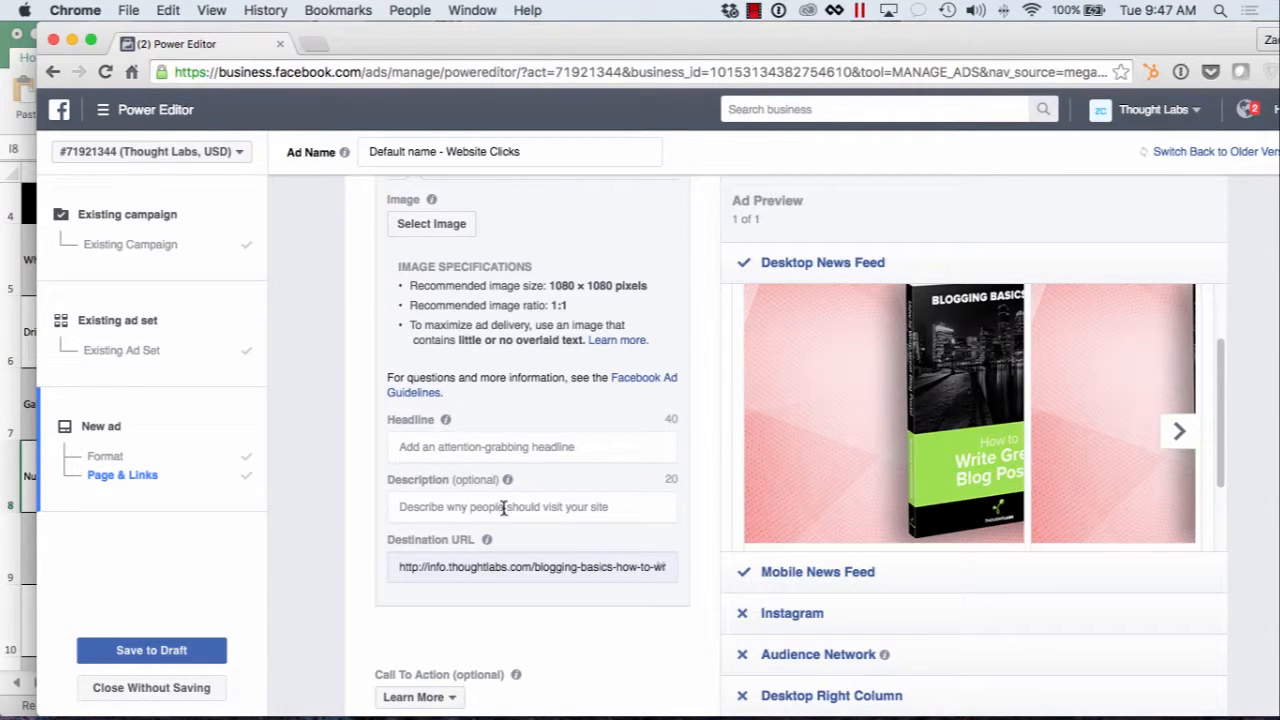
scroll(560, 510, "up", 3)
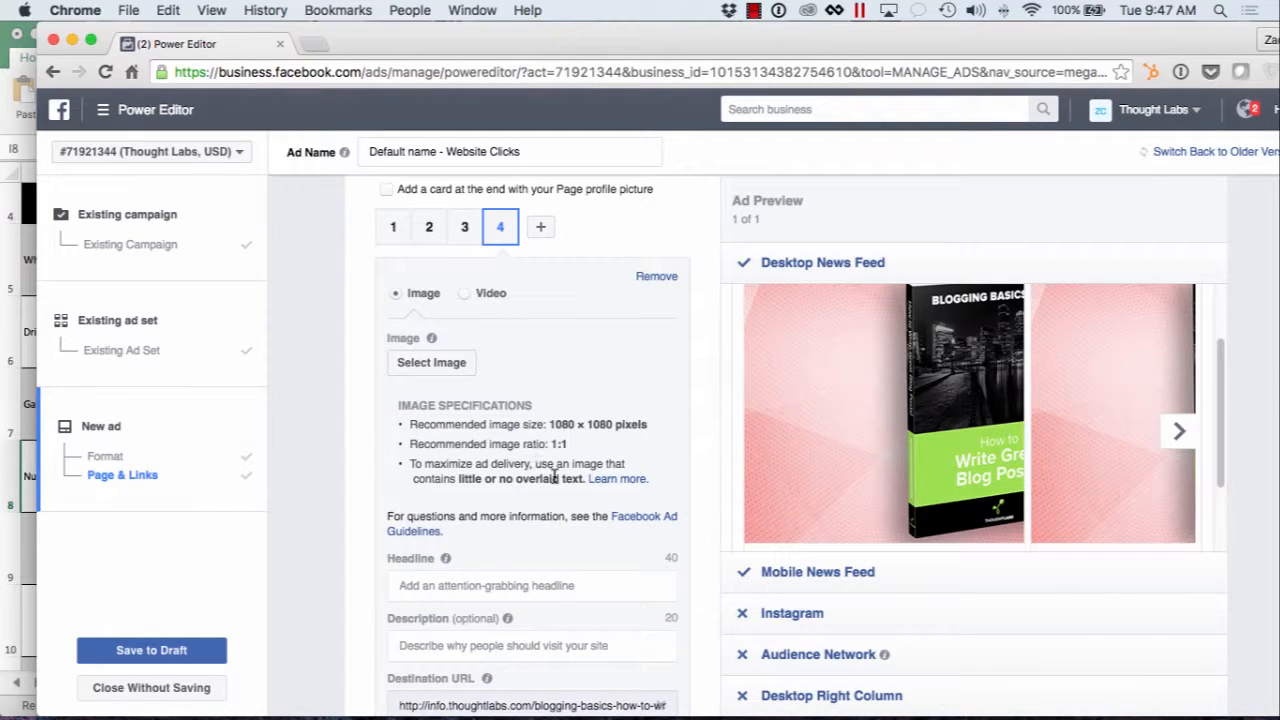
scroll(553, 477, "up", 2)
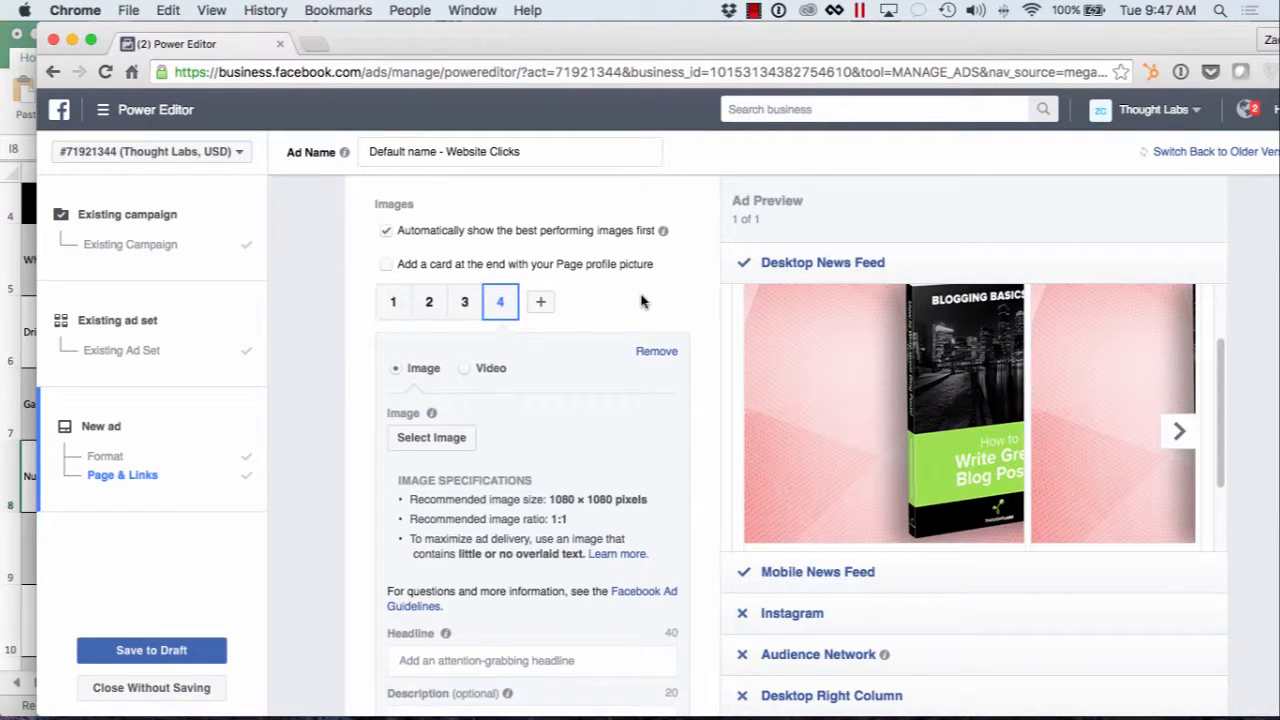
scroll(517, 300, "up", 2)
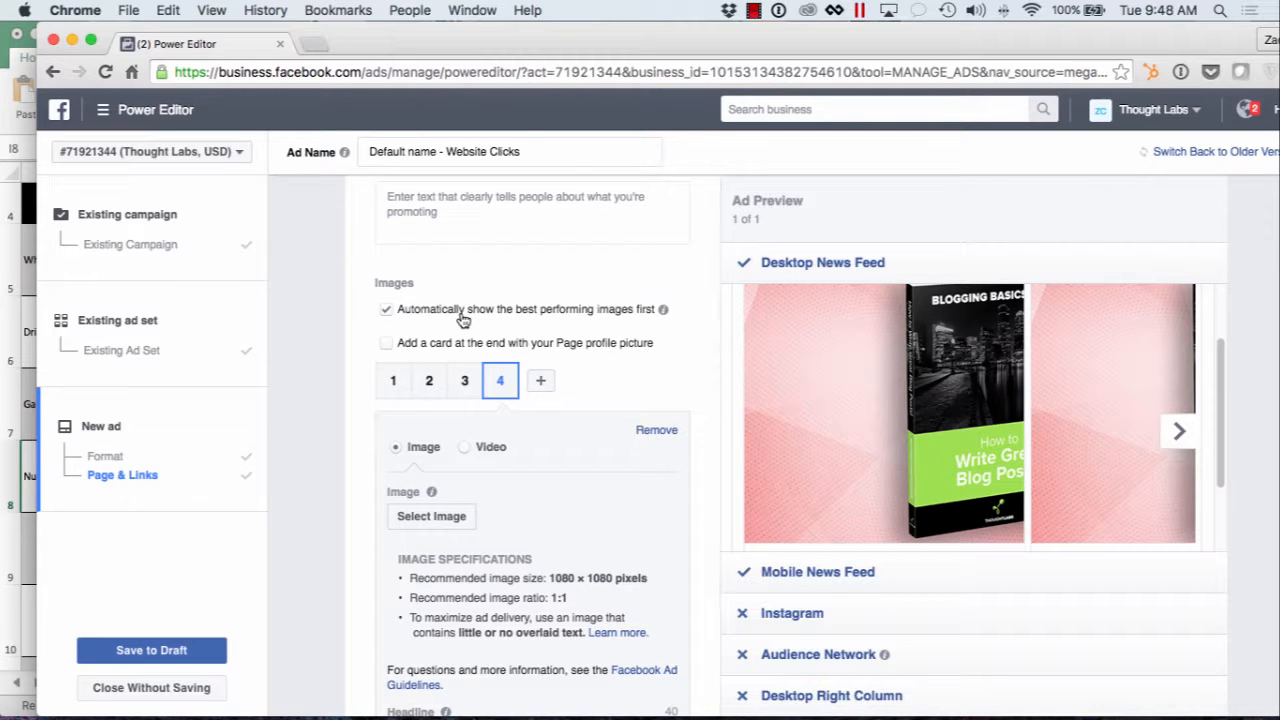
scroll(463, 318, "down", 3)
scroll(711, 471, "down", 3)
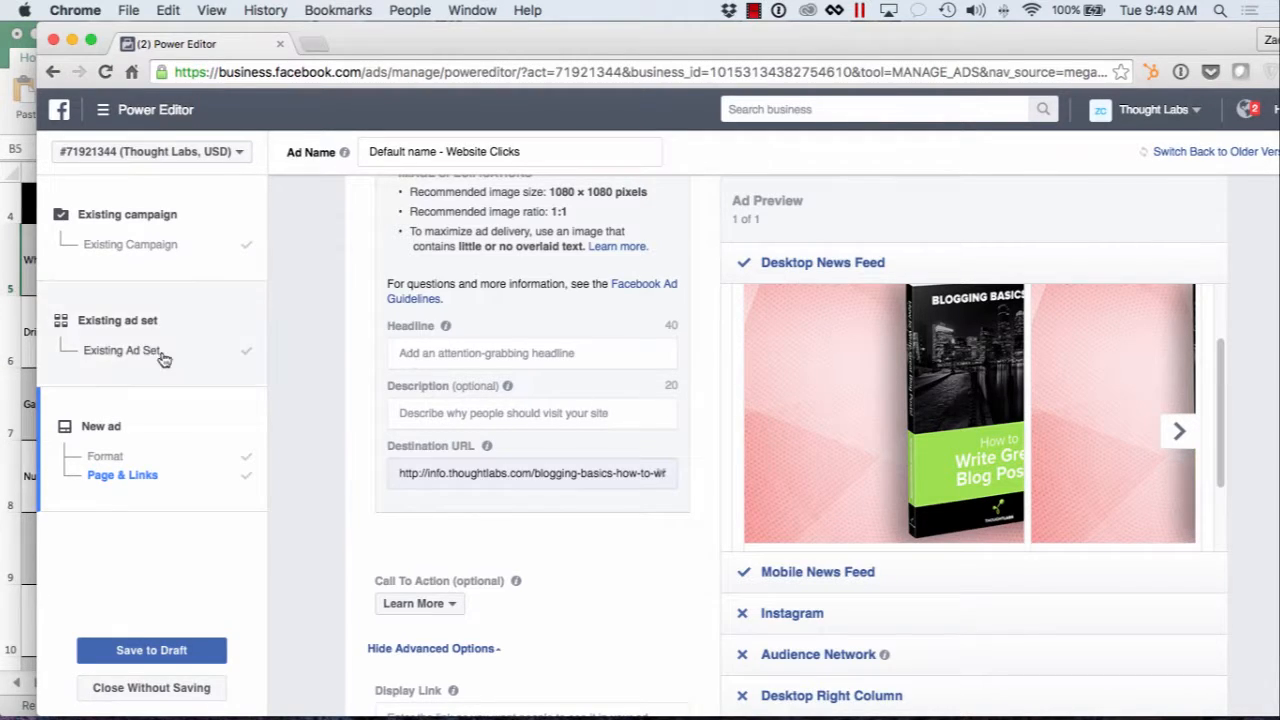
Switch to the Excel campaign worksheet and review the Text column entries for the four carousel cards.
left_click(12, 330)
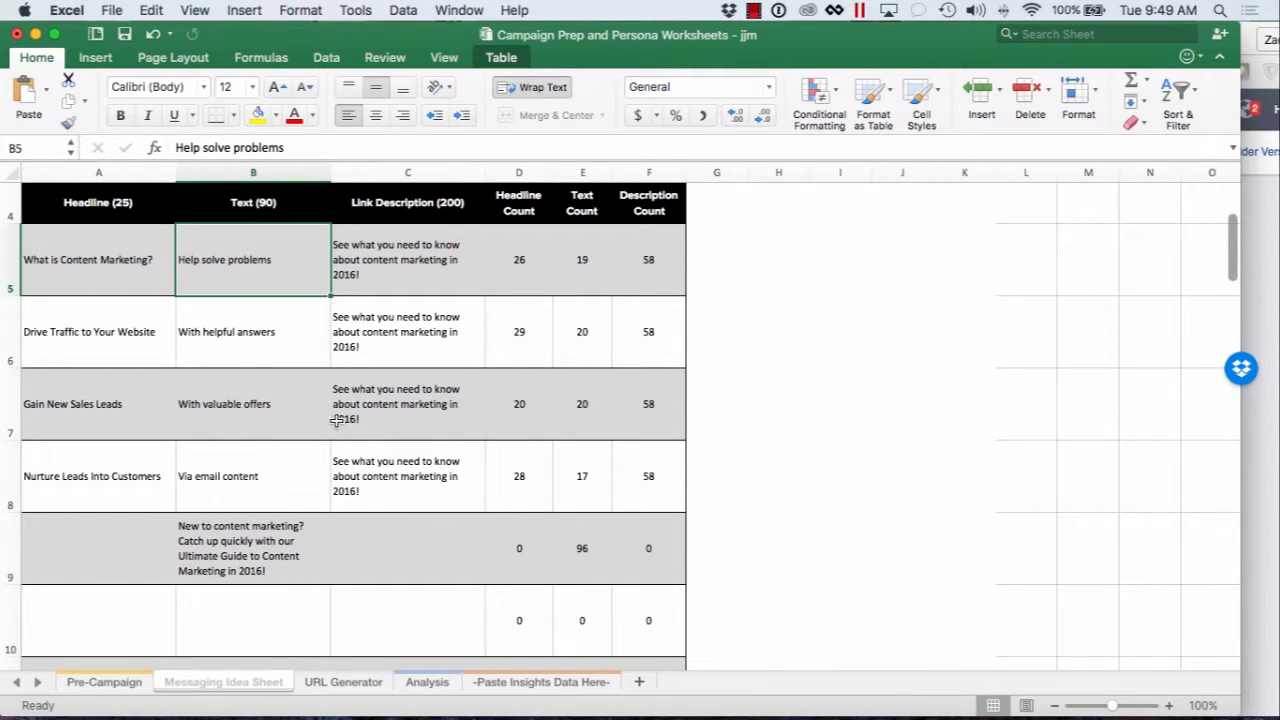
left_click(280, 314)
left_click(286, 388)
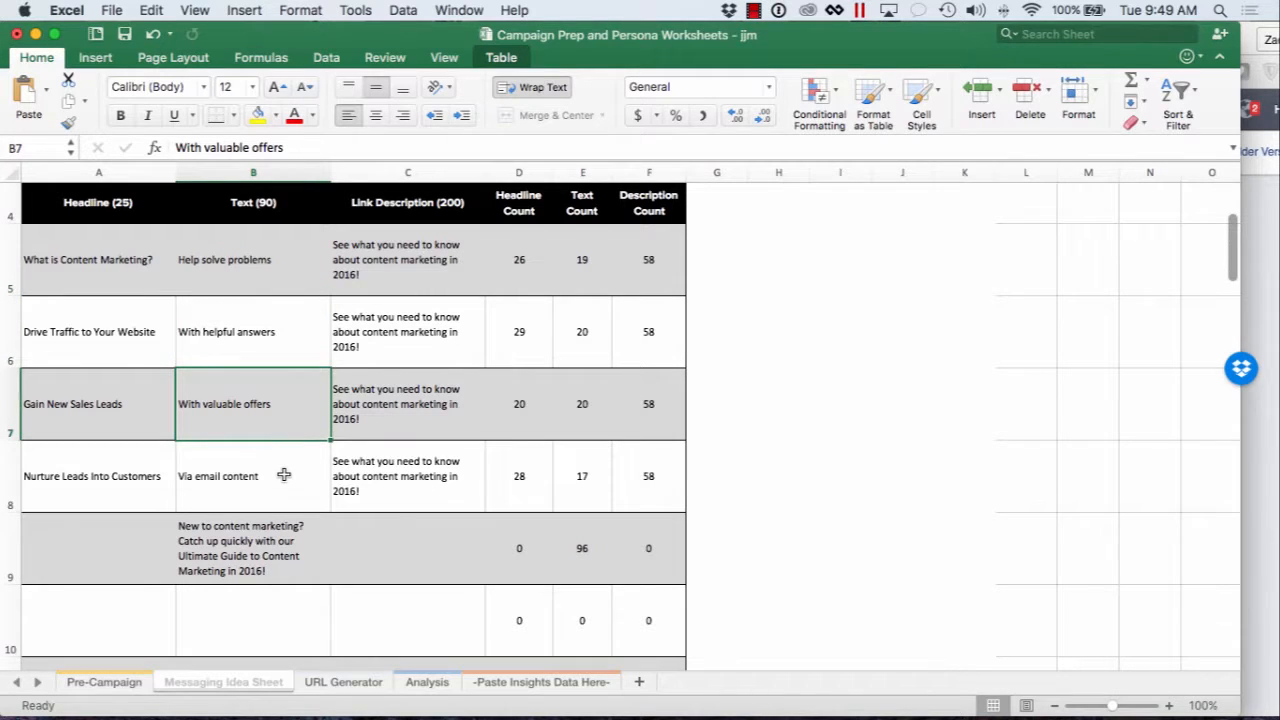
left_click(284, 475)
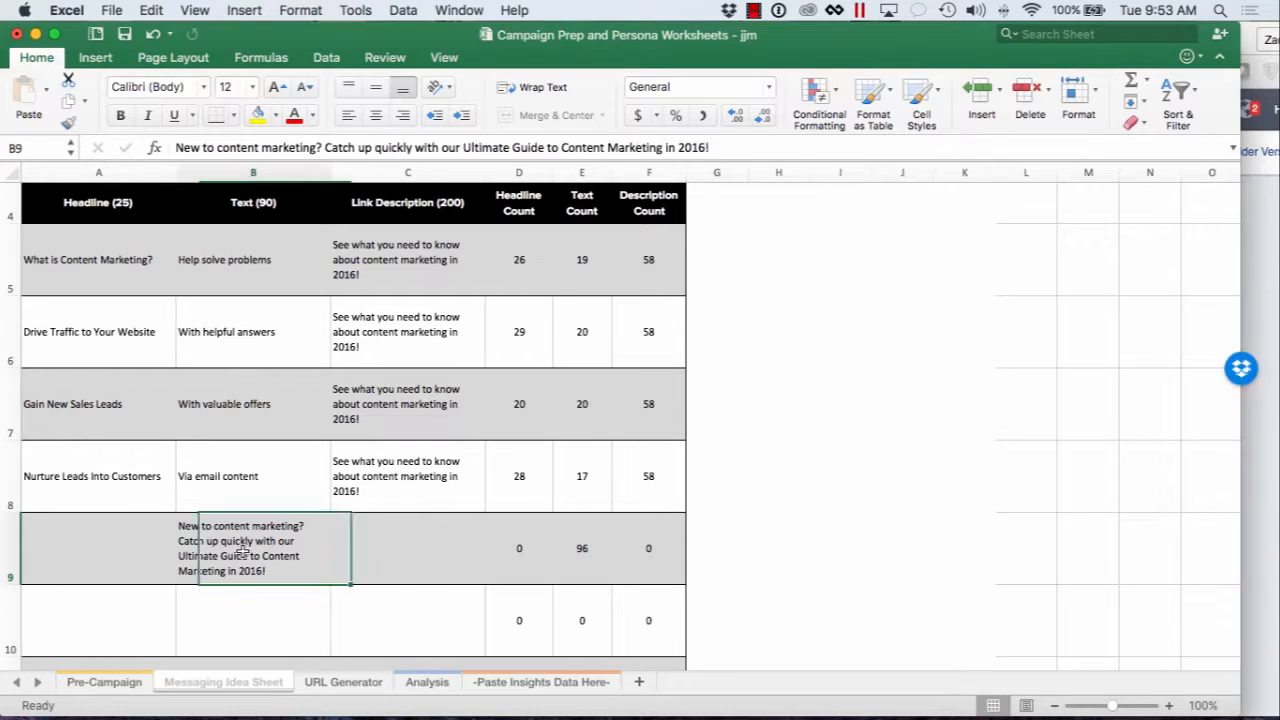
Copy the "New to content marketing?" message from cell B9 into the ad's Text field in Power Editor.
key("super+c")
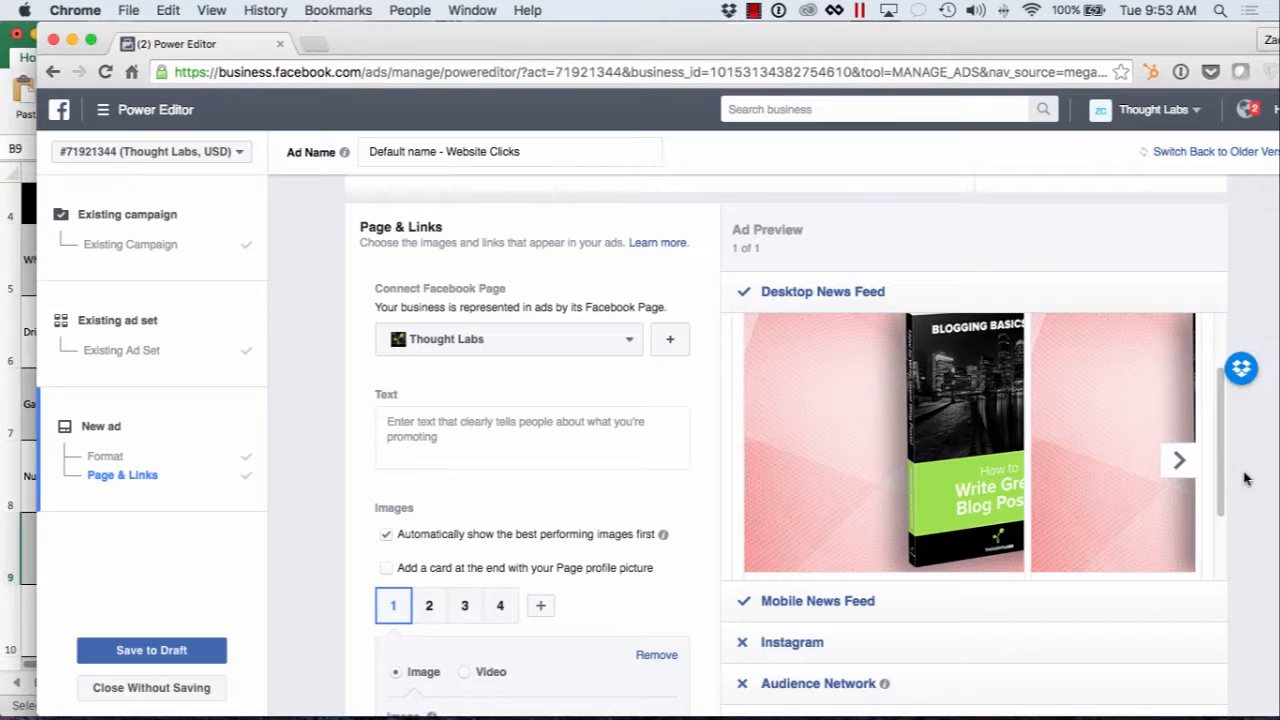
key("super+Tab")
left_click(543, 410)
key("super+v")
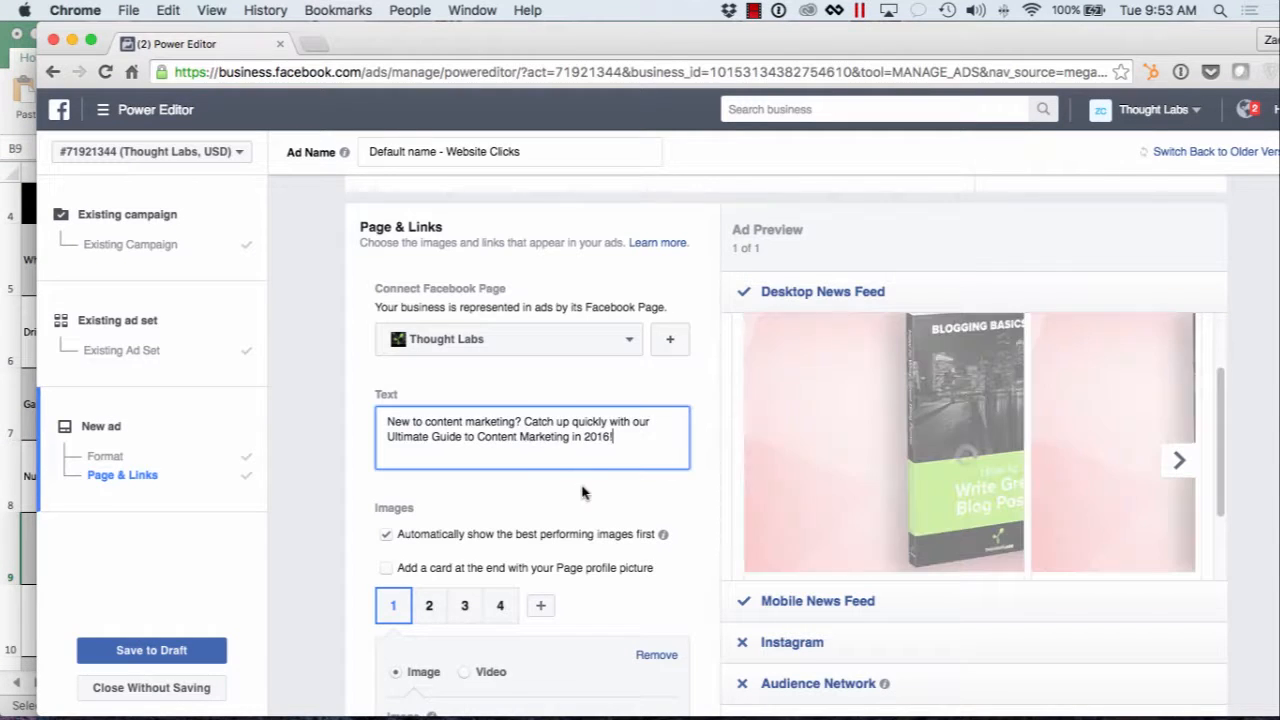
Upload UltimateContMark16-Intro.png as the image for the first carousel card.
scroll(583, 492, "down", 3)
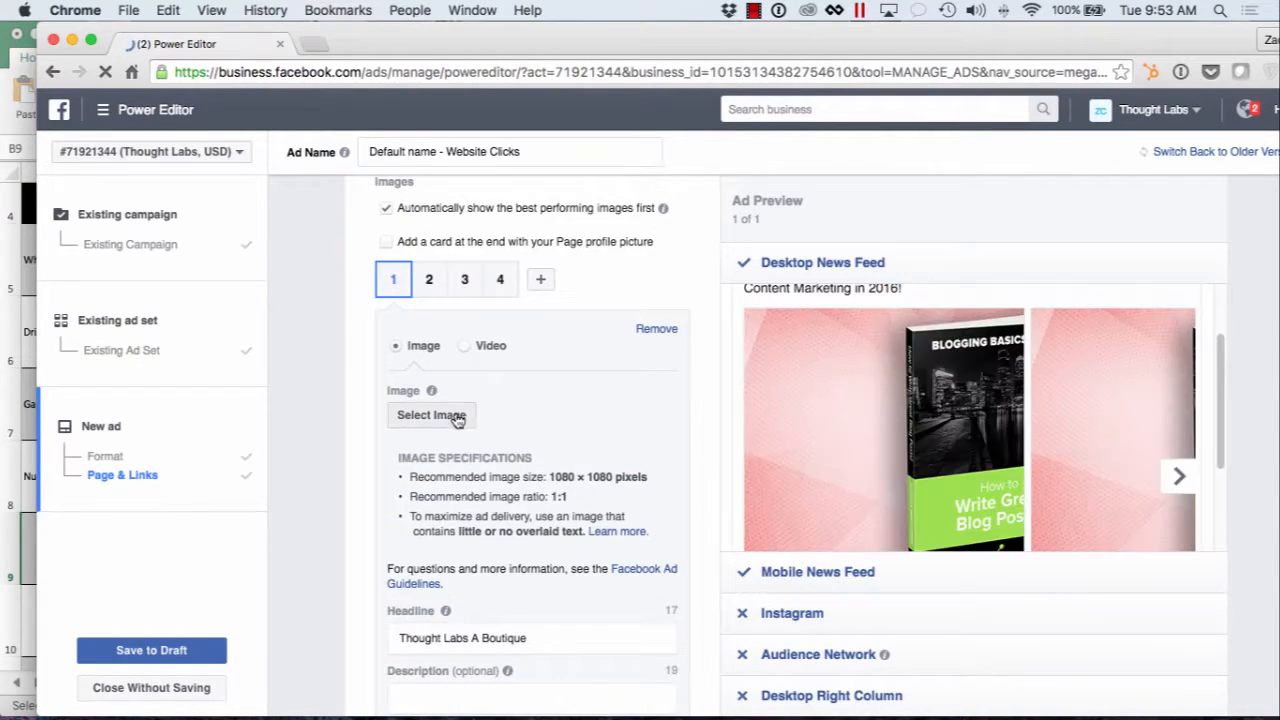
left_click(445, 418)
left_click(590, 449)
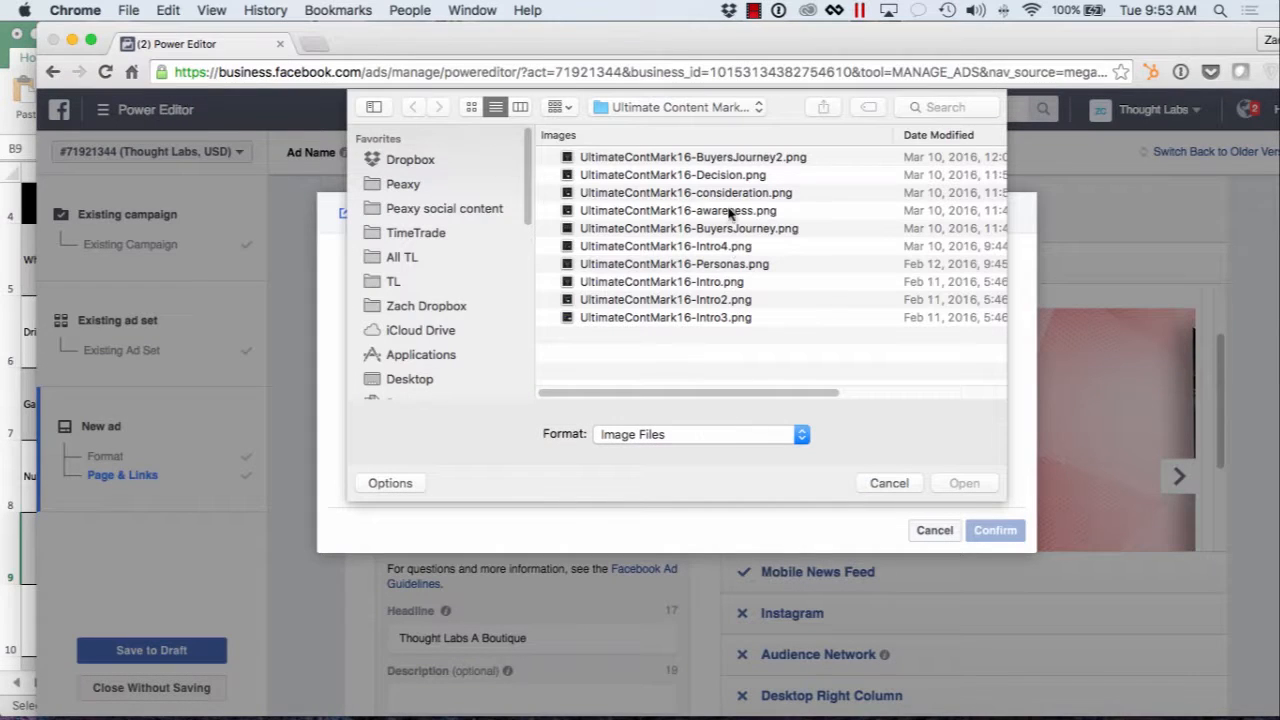
left_click(740, 282)
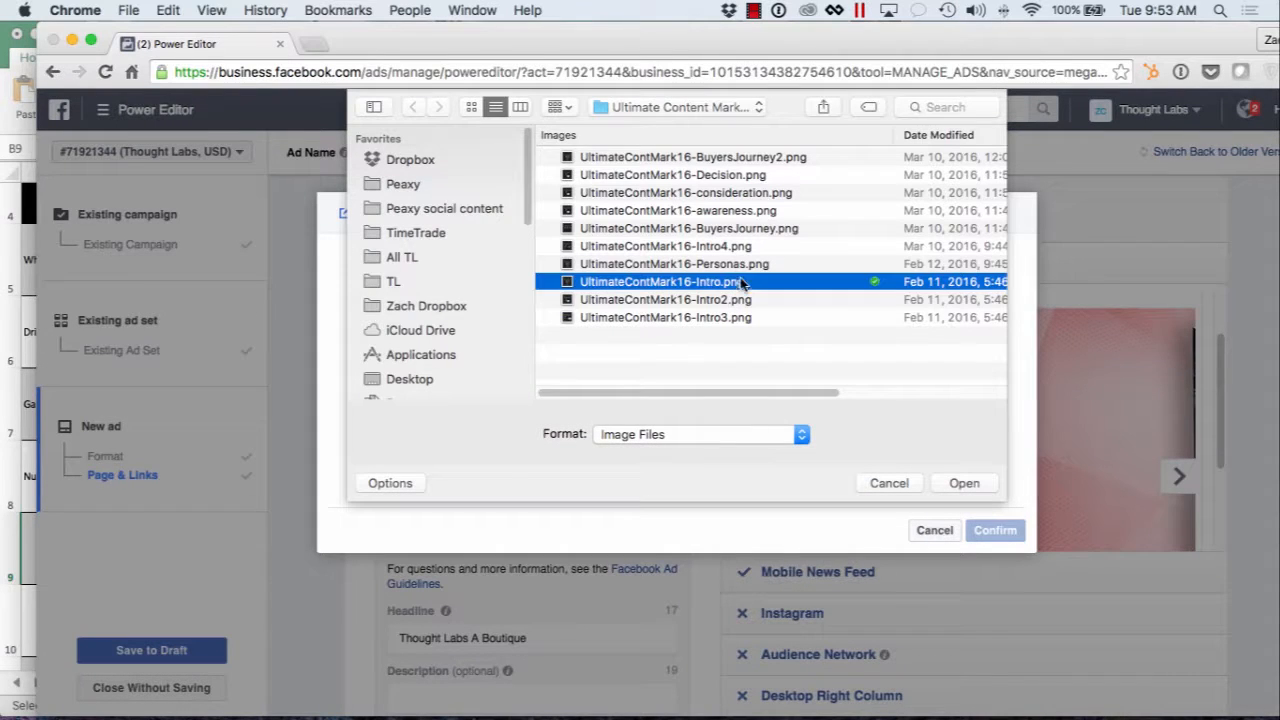
left_click(943, 488)
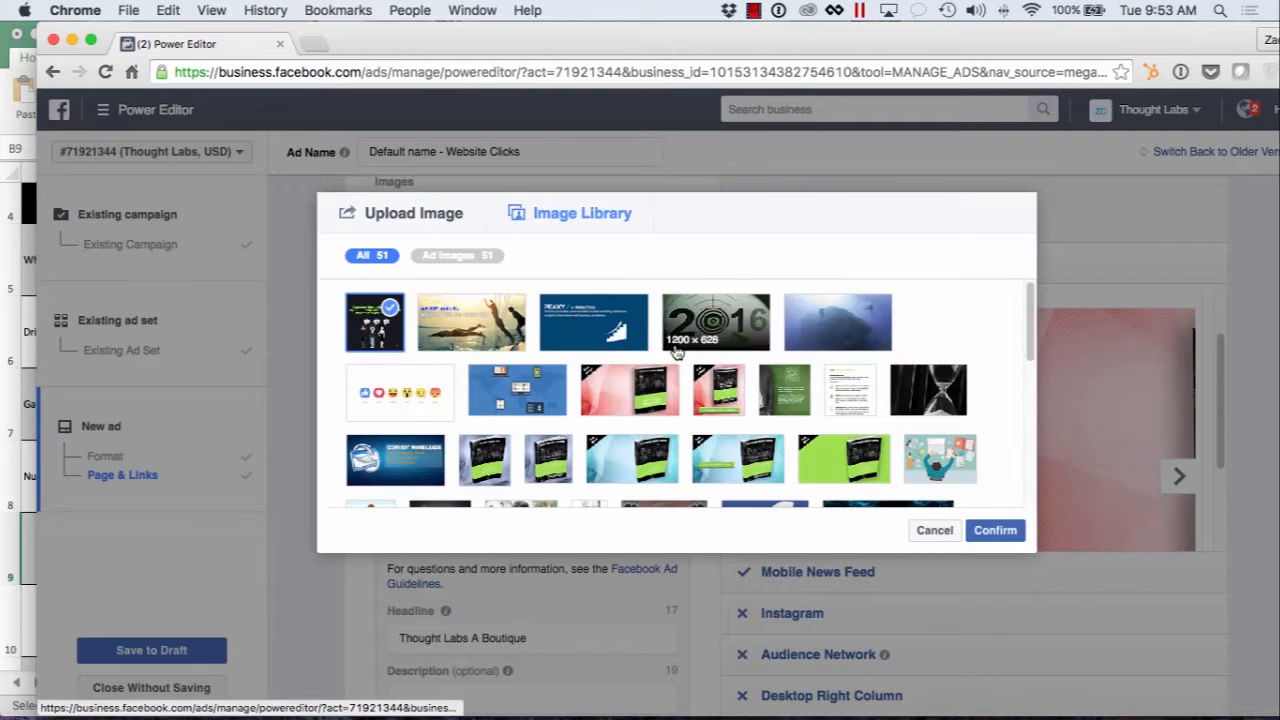
left_click(1012, 536)
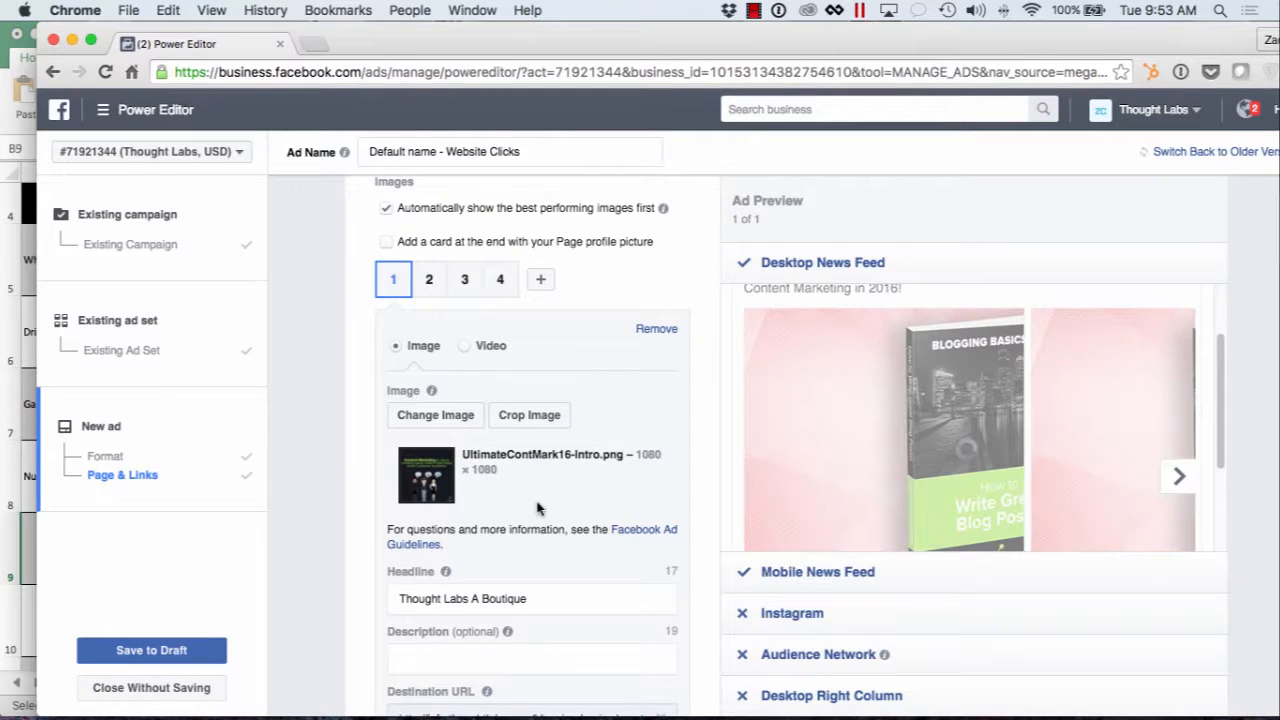
Copy "Help solve problems" from worksheet cell B5 into the first card's description in Power Editor.
left_click(17, 403)
left_click(263, 270)
key("super+c")
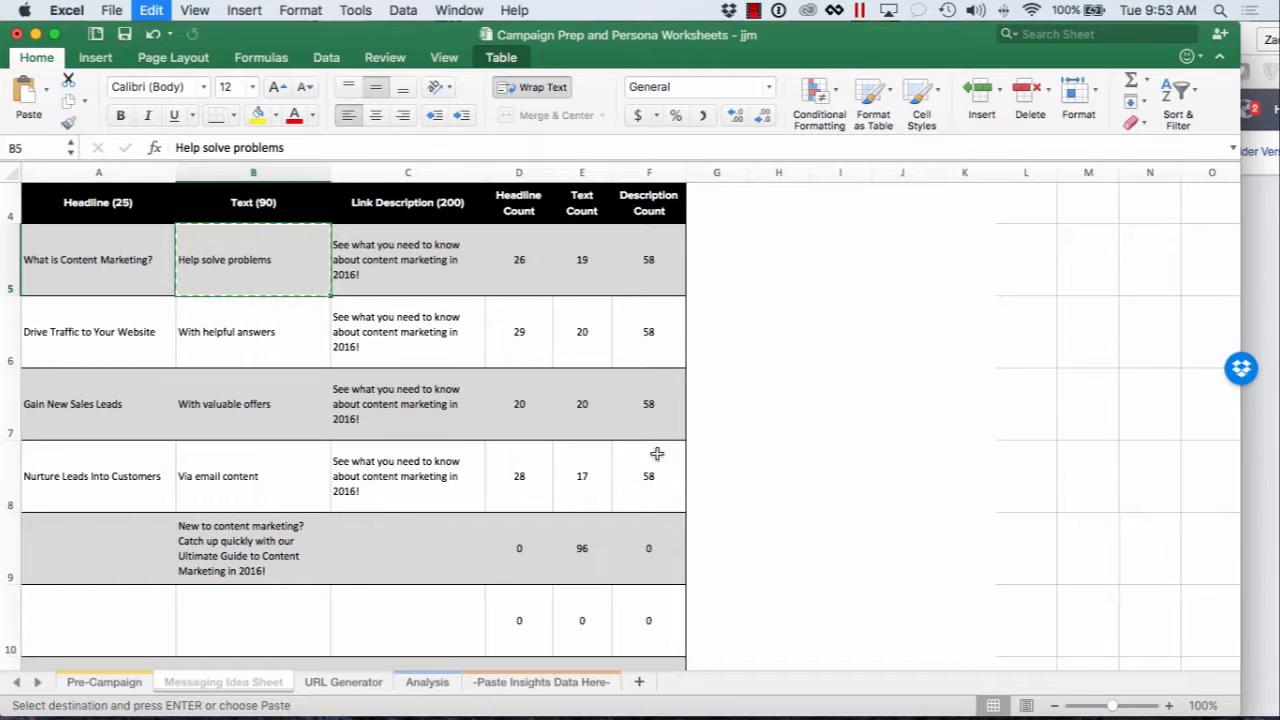
left_click(1256, 469)
scroll(634, 551, "down", 3)
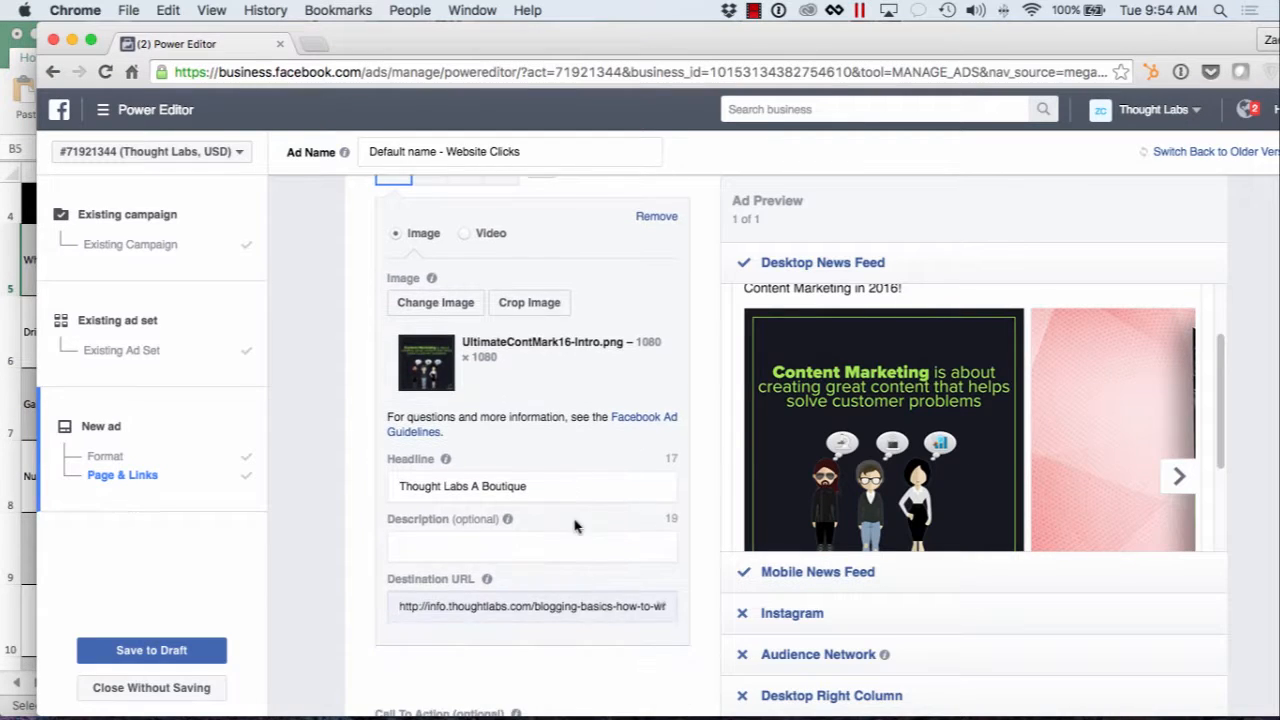
left_click(530, 546)
key("super+v")
Replace the first card's headline in Power Editor with "What is Content Marketing?" copied from worksheet cell A5.
left_click(20, 270)
left_click(100, 260)
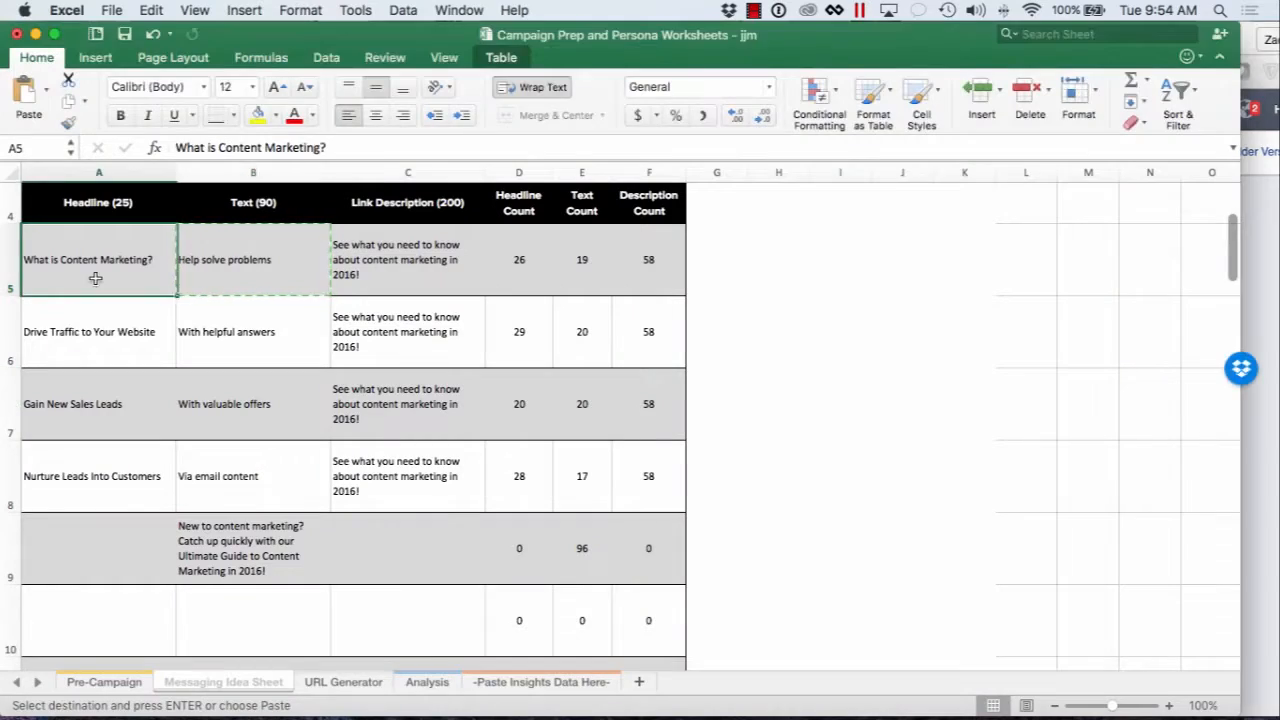
key("super+c")
left_click(1256, 469)
triple_click(534, 487)
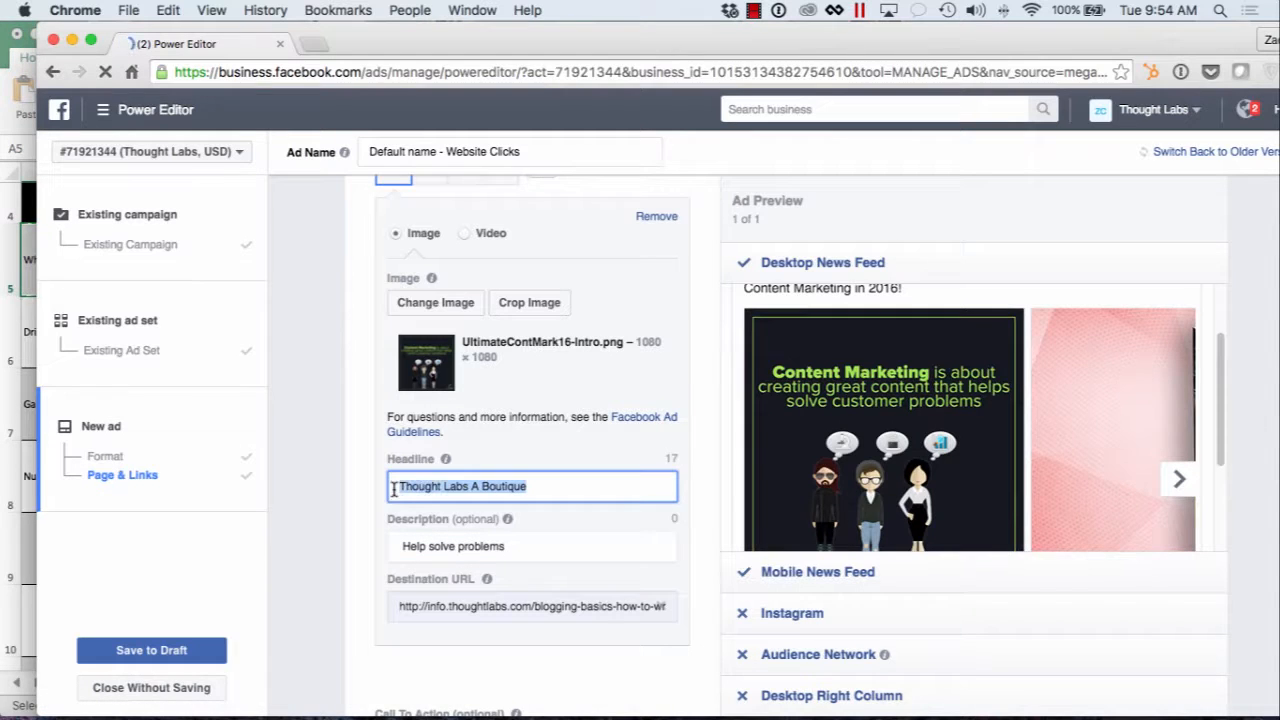
key("super+v")
Check the images, headlines and descriptions of all four cards in the Desktop News Feed preview, ending back on the first card.
left_click(1235, 480)
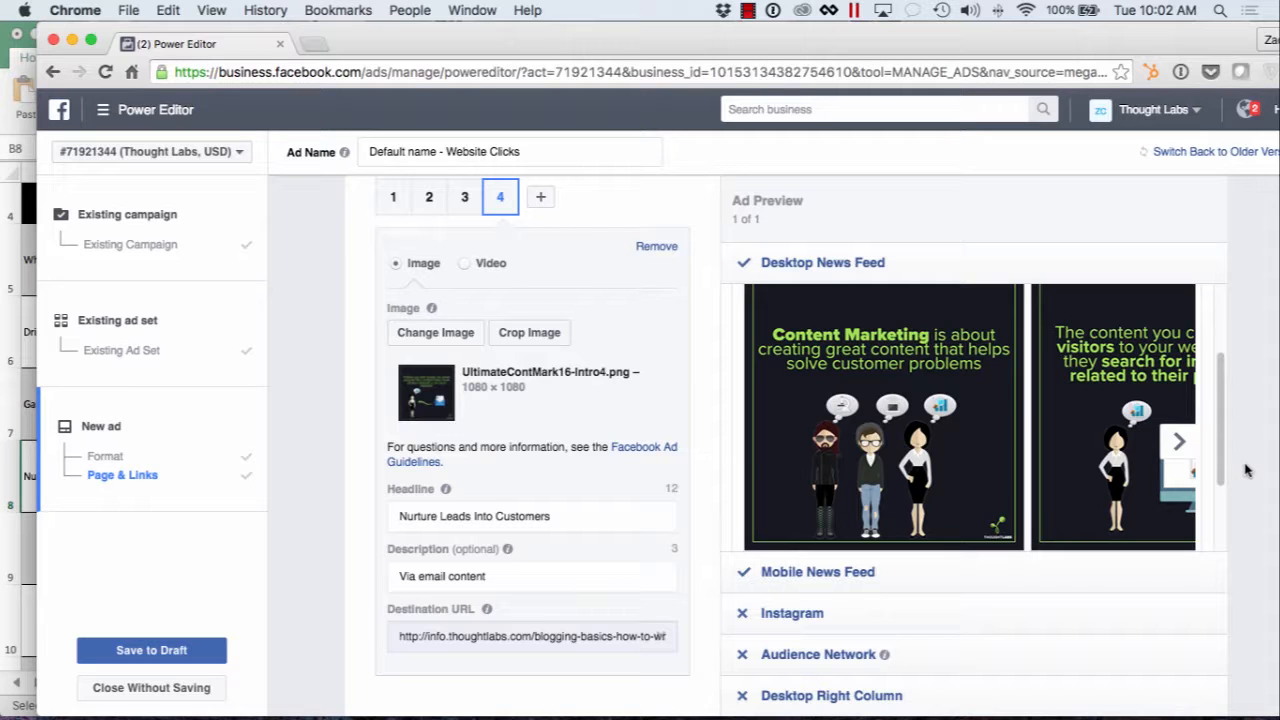
left_click_drag(1228, 451, 1230, 497)
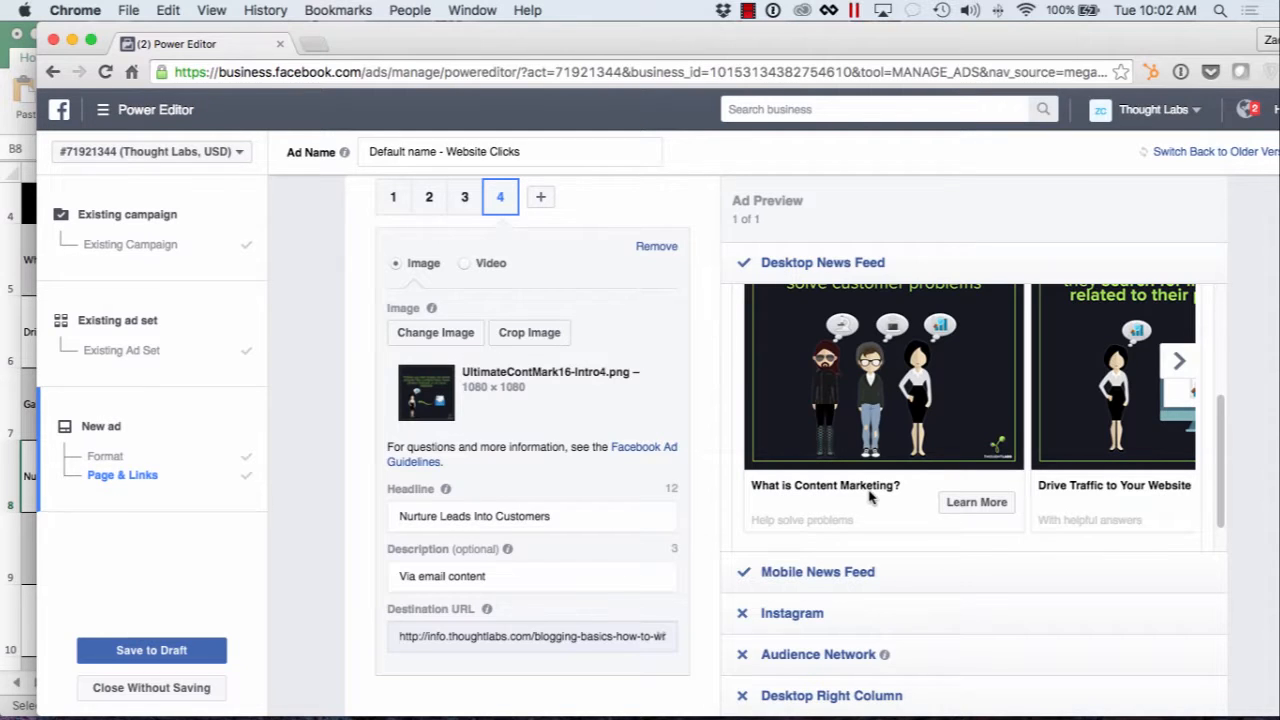
left_click(1179, 361)
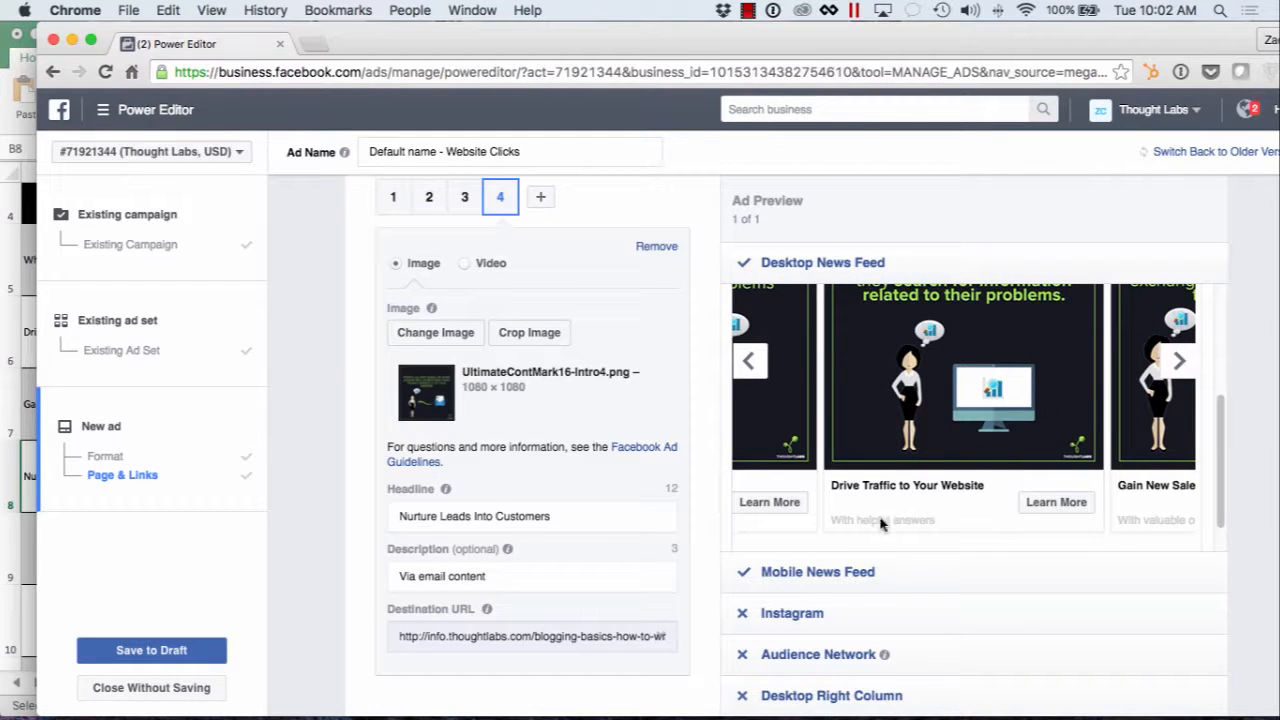
left_click(1179, 361)
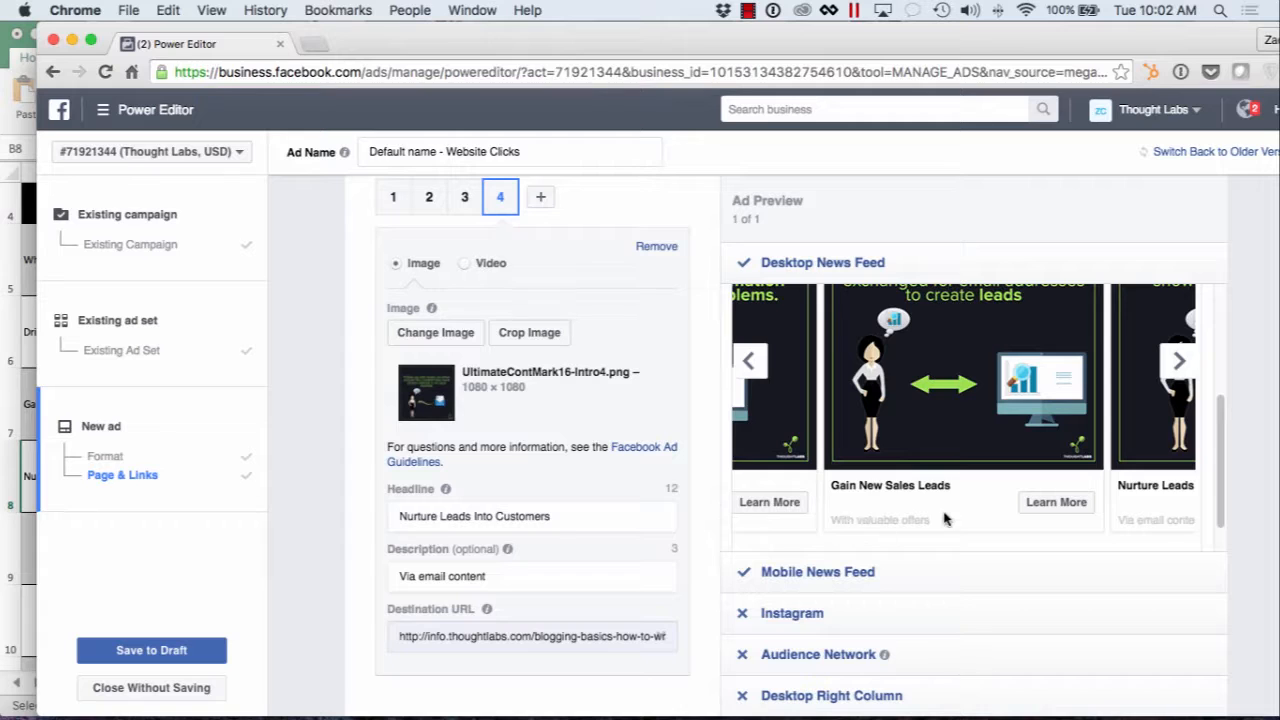
left_click(1179, 360)
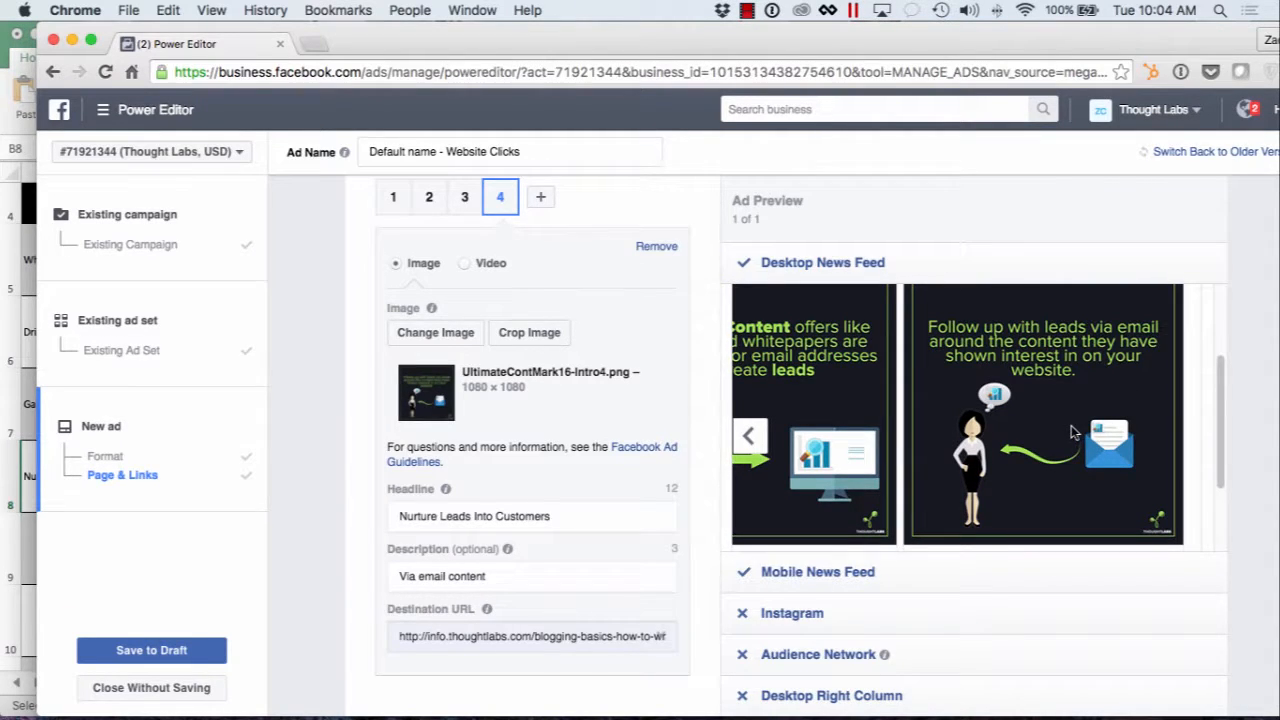
left_click(750, 437)
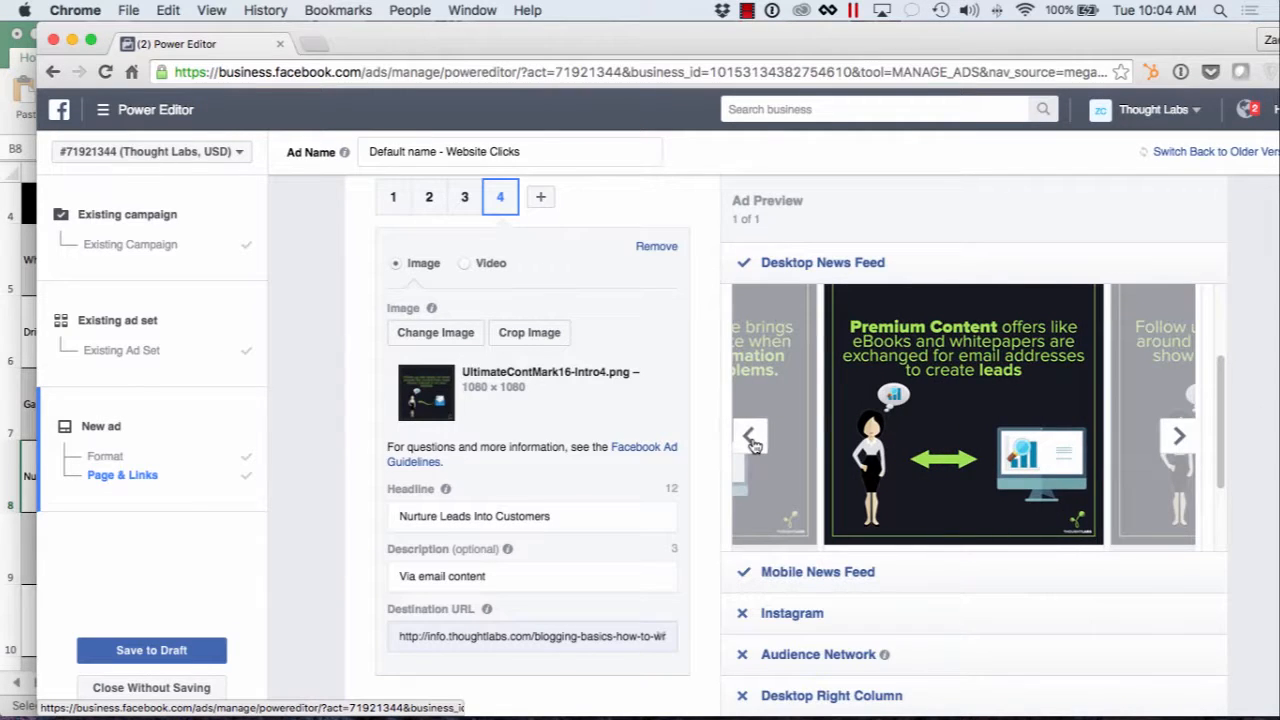
left_click(750, 437)
left_click(750, 437)
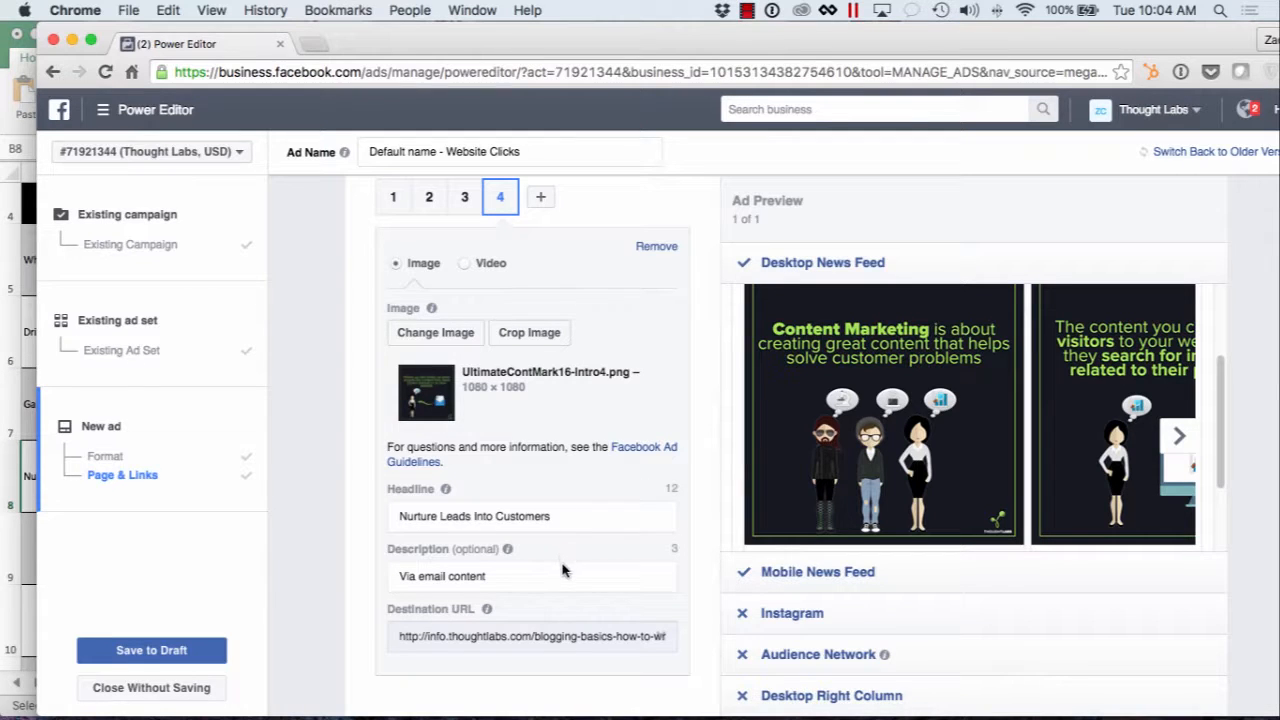
Review the fourth card's link fields and the ad text, and compare them with the Desktop News Feed preview up to the second card.
scroll(562, 570, "down", 5)
scroll(1253, 387, "up", 3)
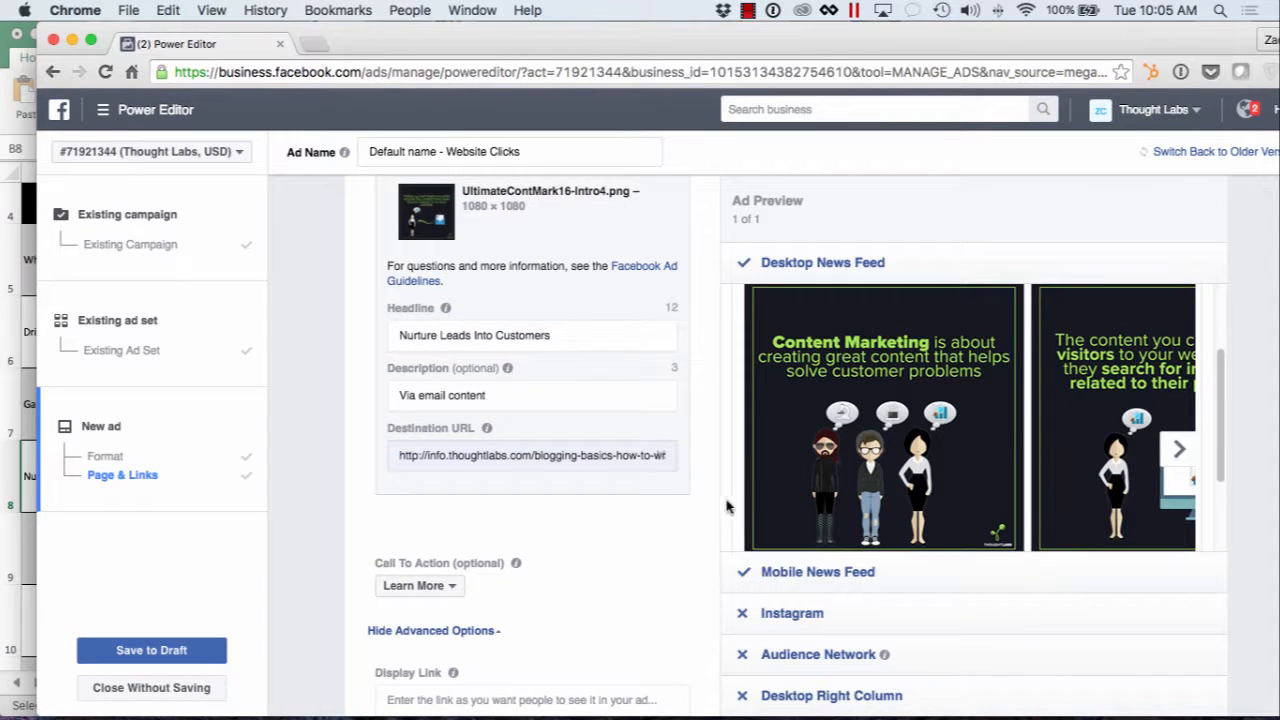
scroll(666, 514, "up", 7)
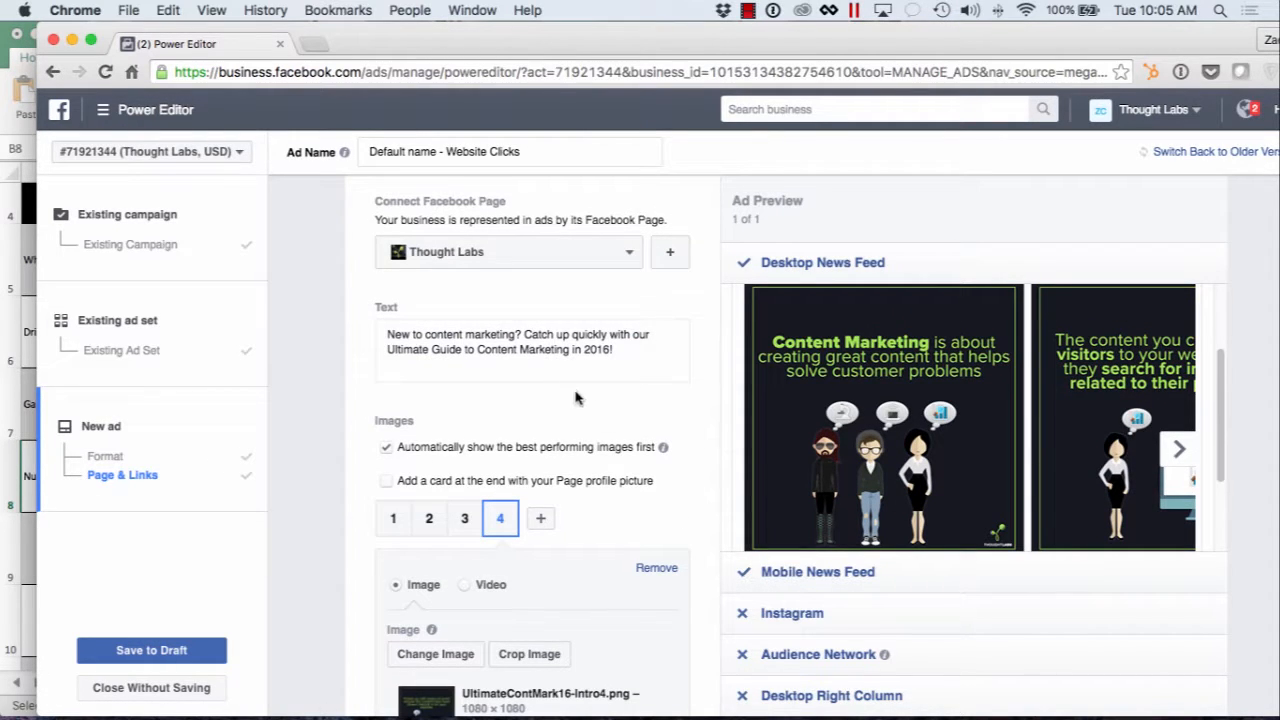
scroll(834, 358, "up", 2)
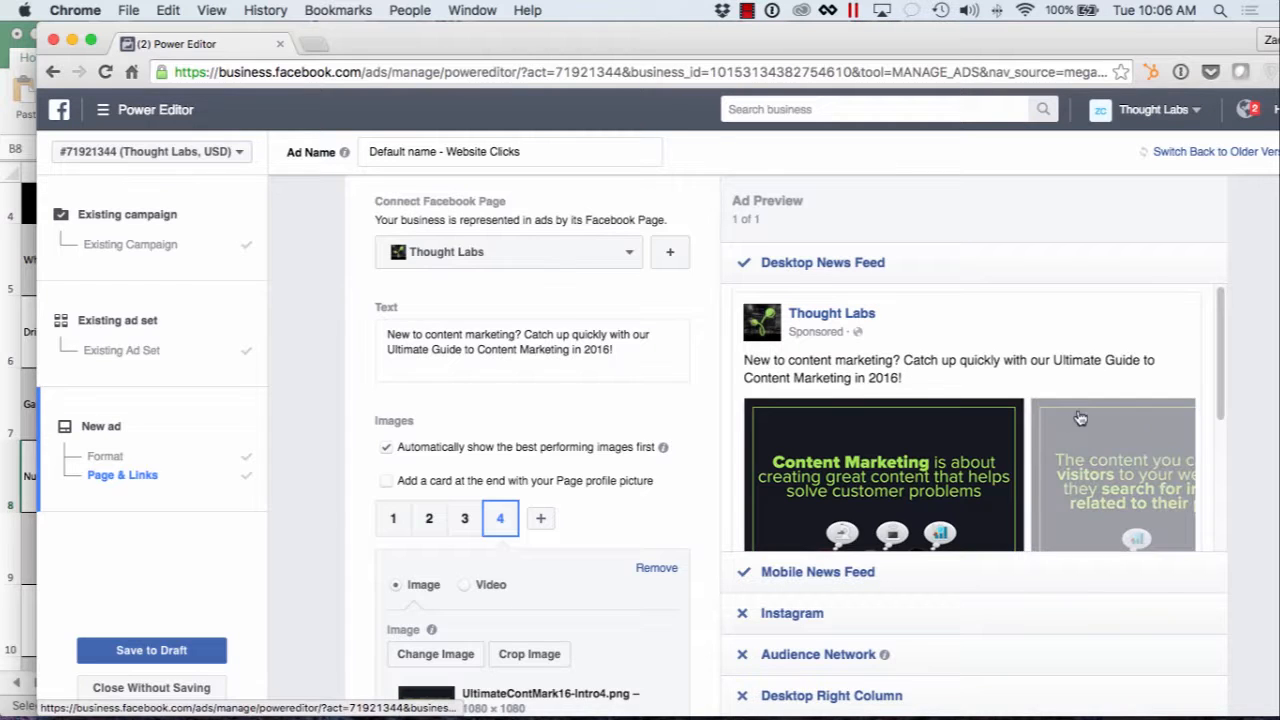
scroll(1145, 455, "down", 3)
scroll(1148, 458, "up", 2)
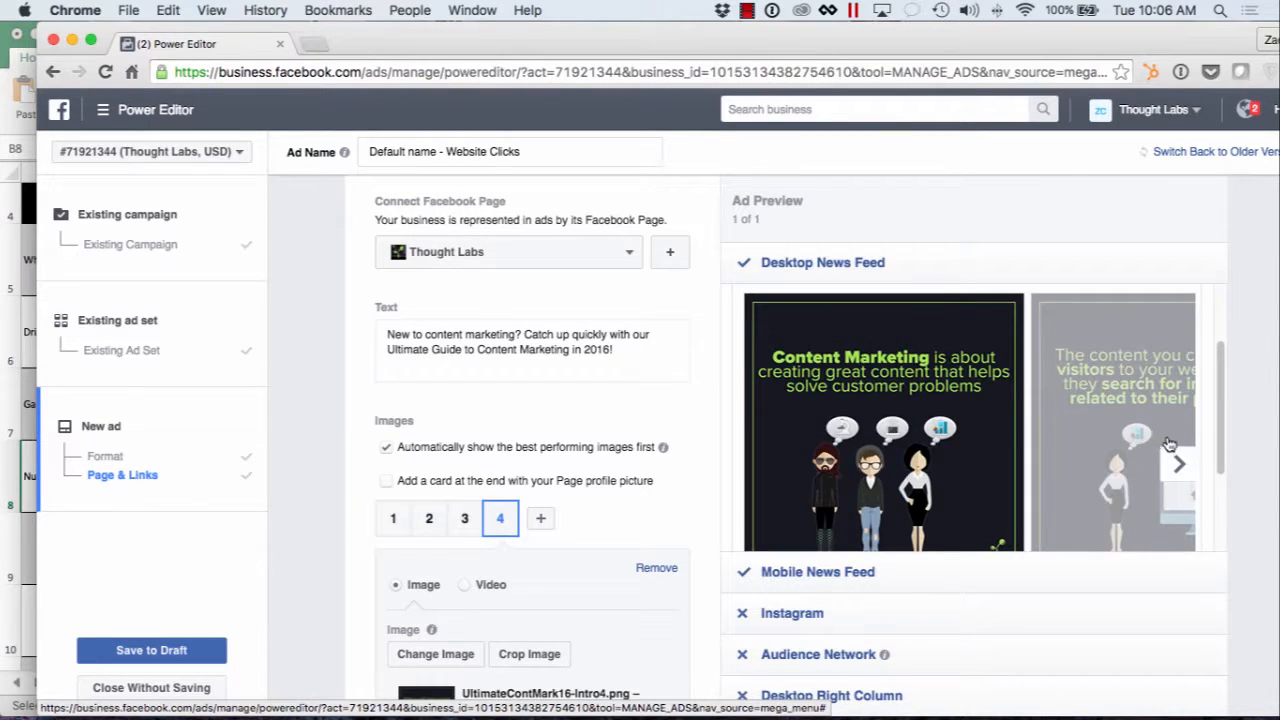
left_click(1180, 460)
scroll(1172, 456, "up", 1)
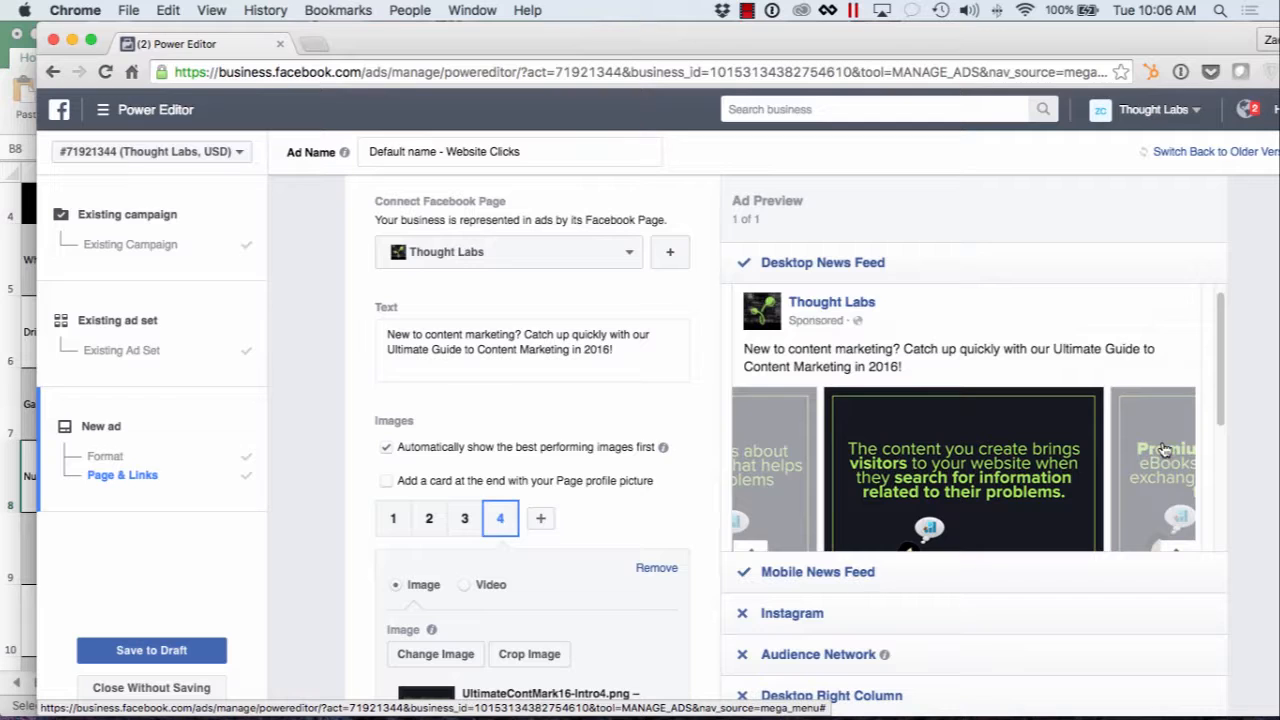
Review the first card's image, headline, description and destination URL, the call to action and advanced options, and the Desktop News Feed preview.
scroll(558, 380, "down", 5)
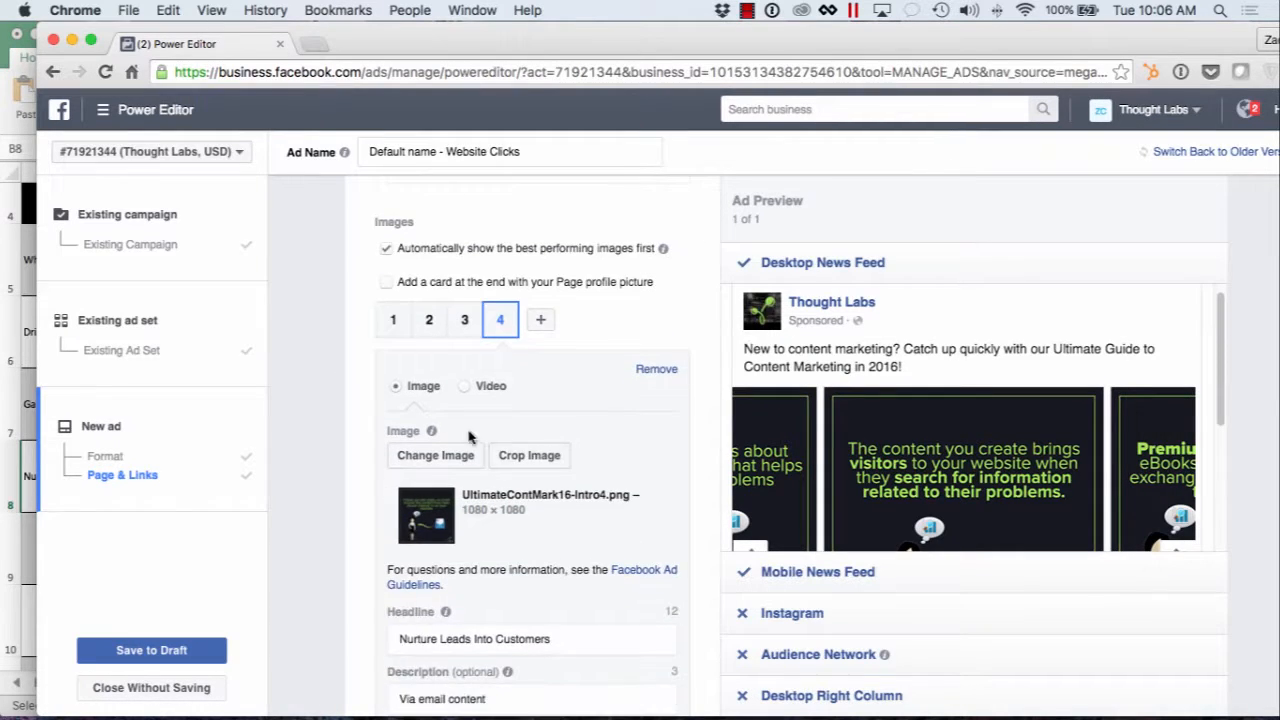
left_click(393, 319)
scroll(450, 410, "down", 1)
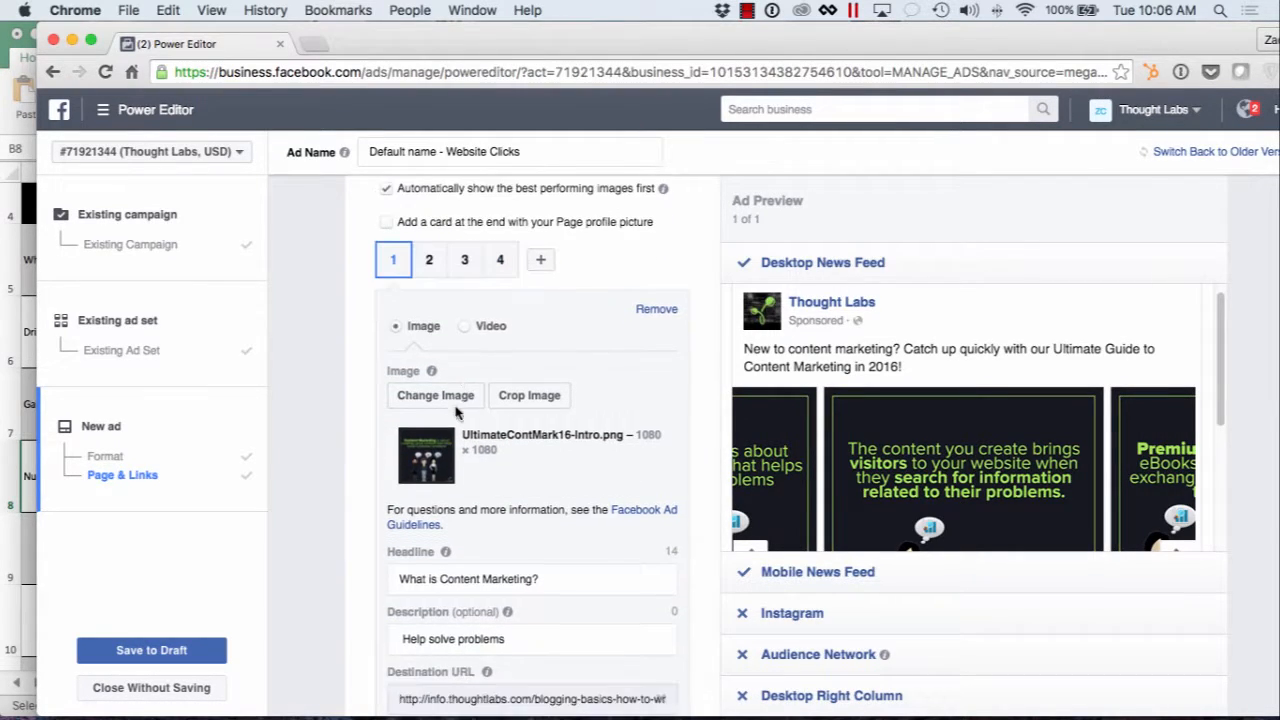
scroll(526, 503, "down", 3)
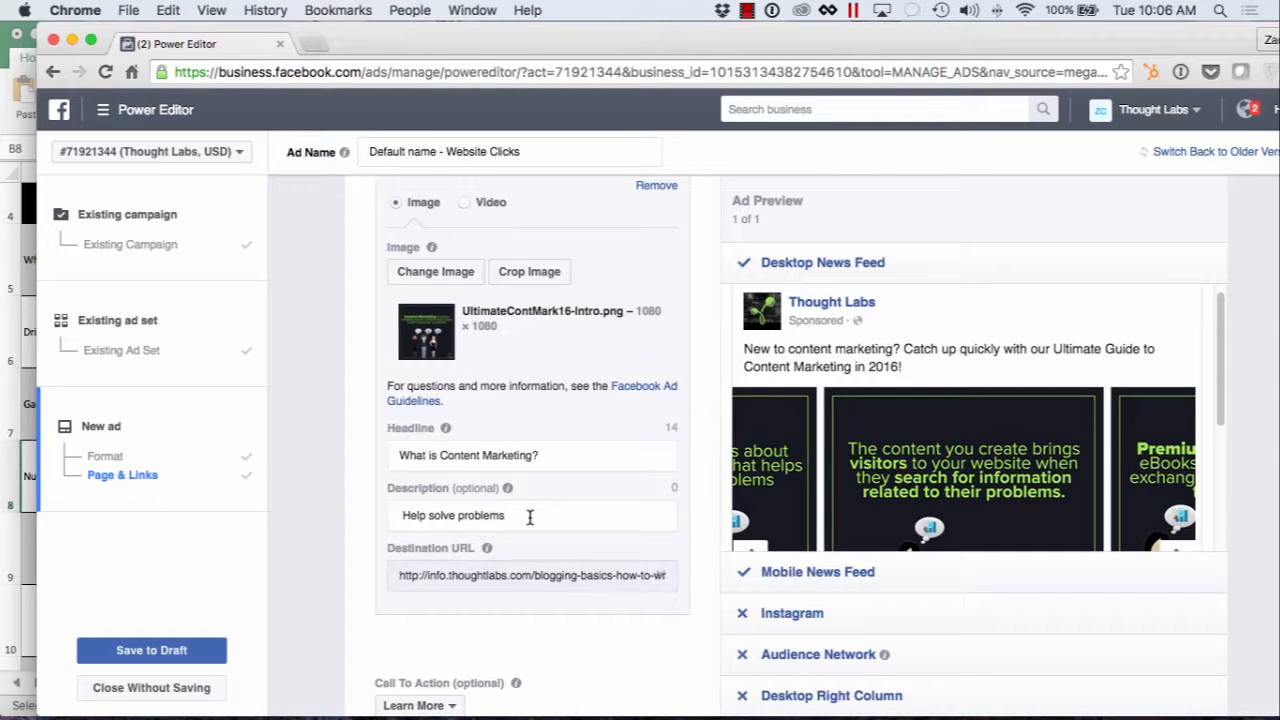
scroll(529, 517, "up", 2)
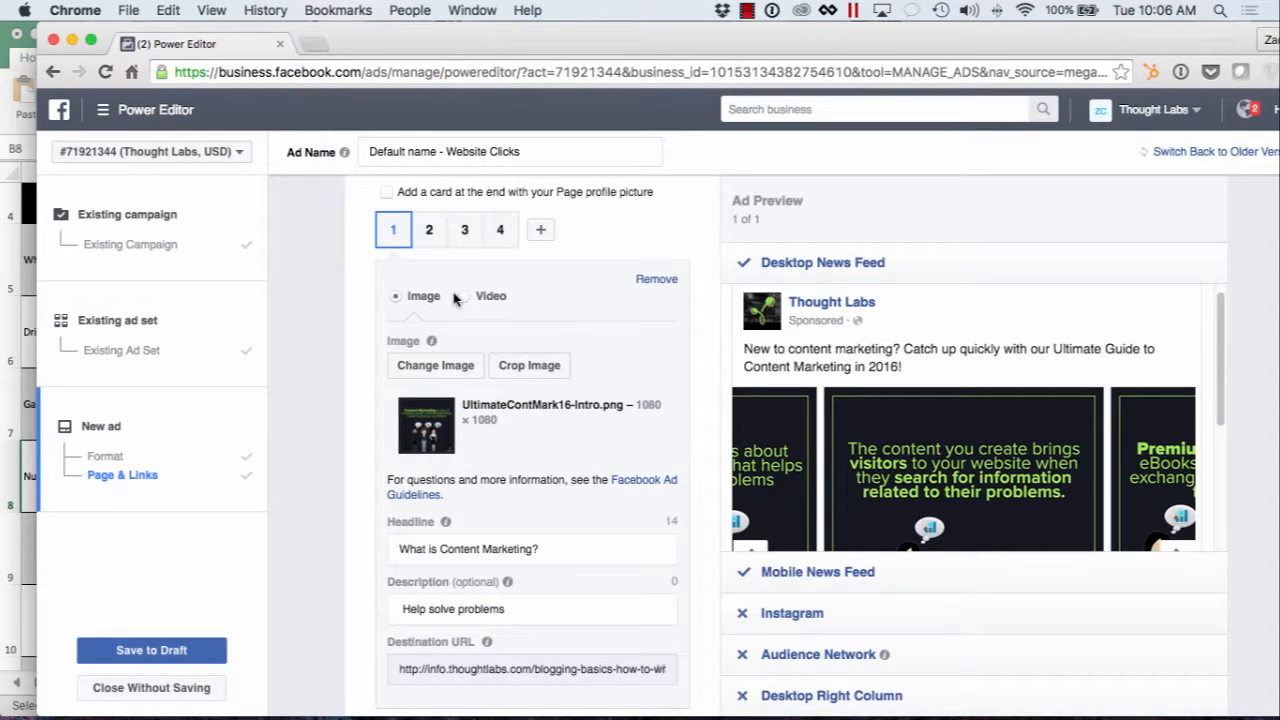
scroll(579, 452, "down", 5)
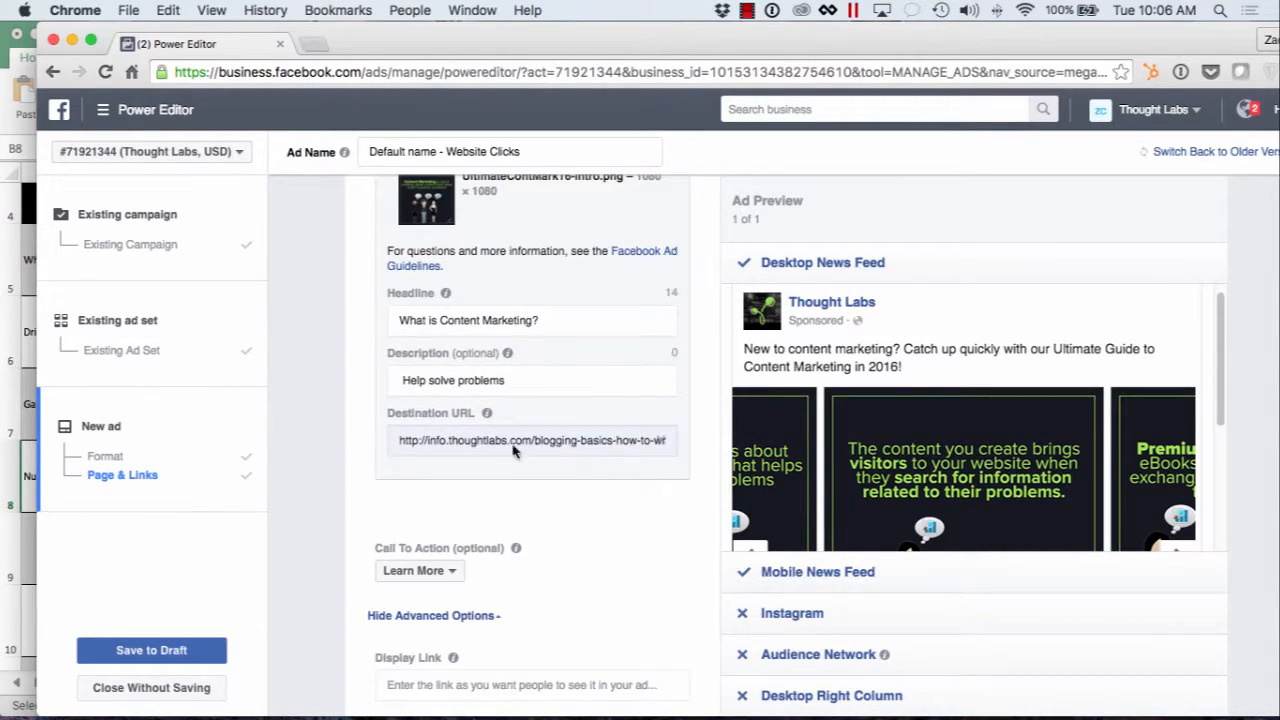
scroll(523, 452, "down", 2)
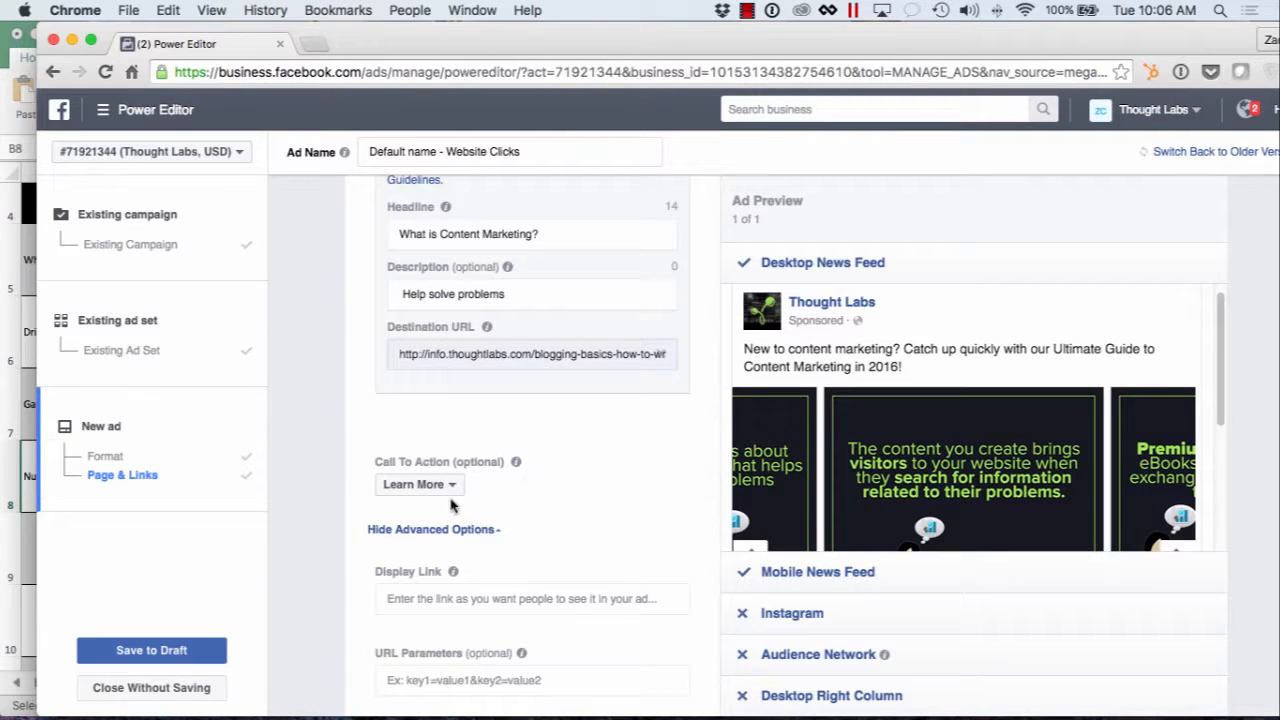
scroll(1250, 437, "down", 1)
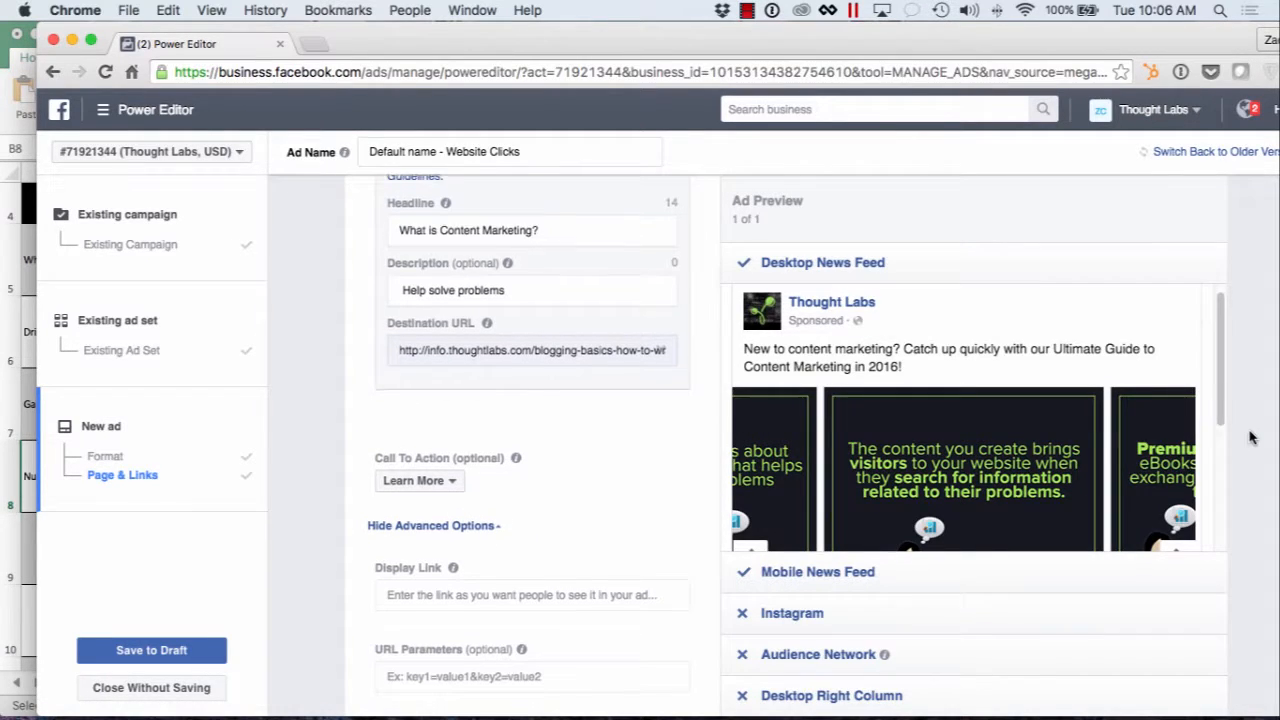
scroll(1250, 437, "down", 4)
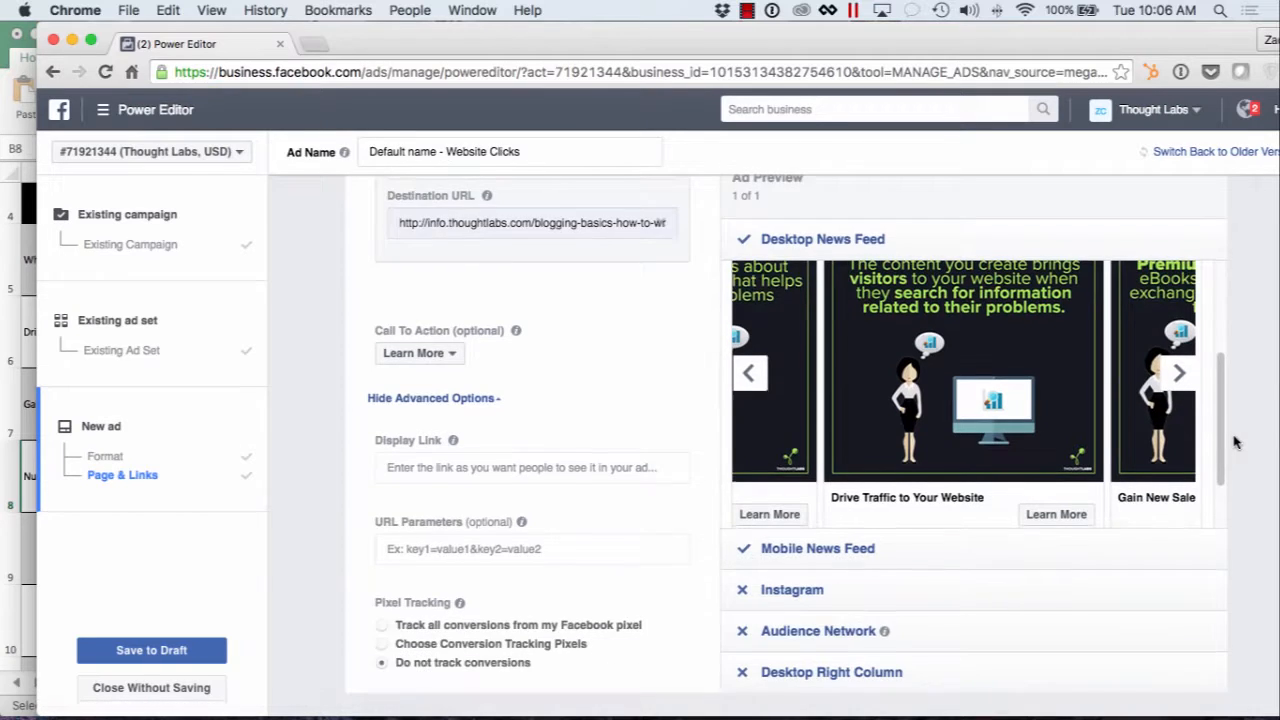
scroll(1235, 443, "down", 3)
scroll(1235, 443, "up", 8)
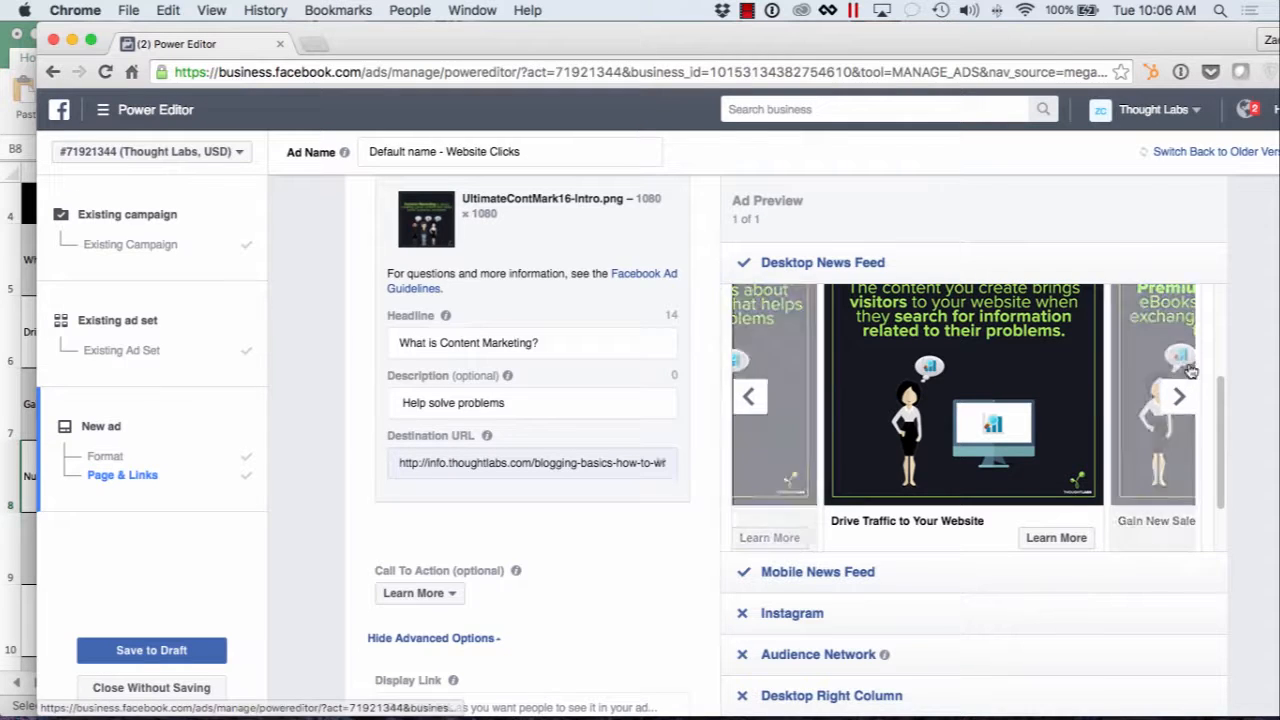
Save the carousel ad to draft within the existing ad set after reviewing the campaign, targeting, placement, budget and ad summary.
scroll(1235, 400, "down", 5)
scroll(1238, 397, "down", 3)
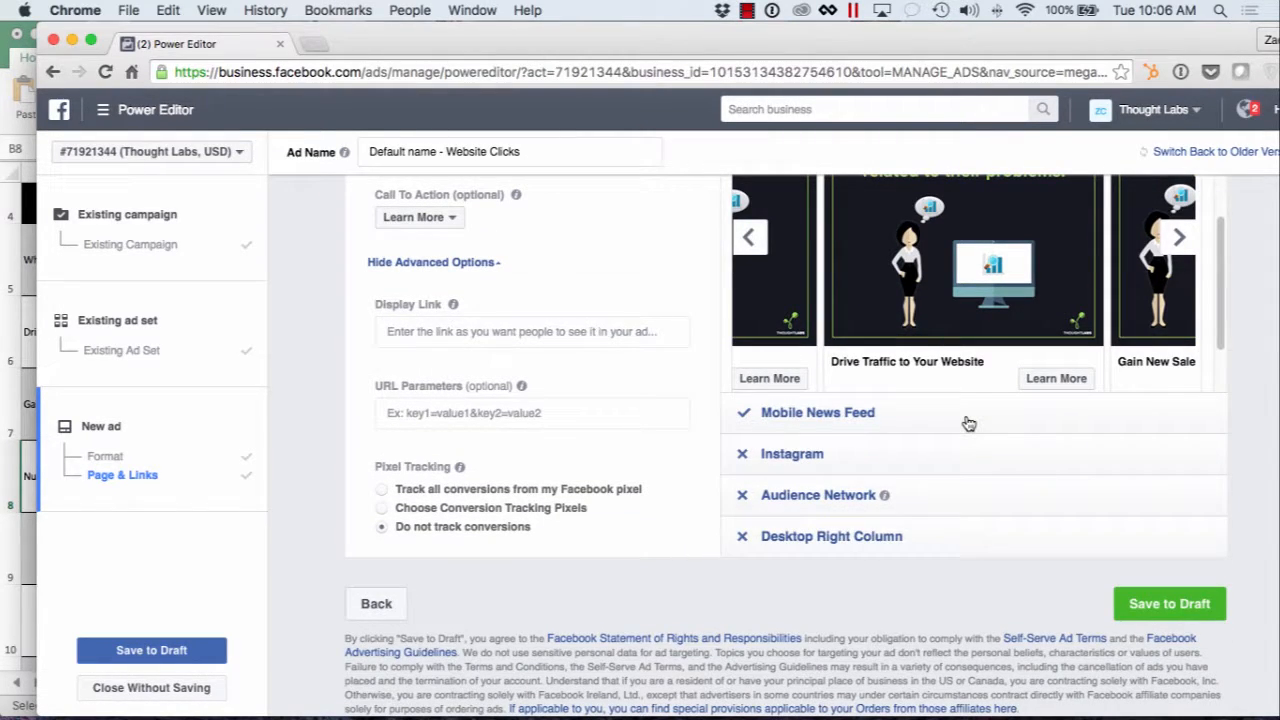
left_click(1166, 606)
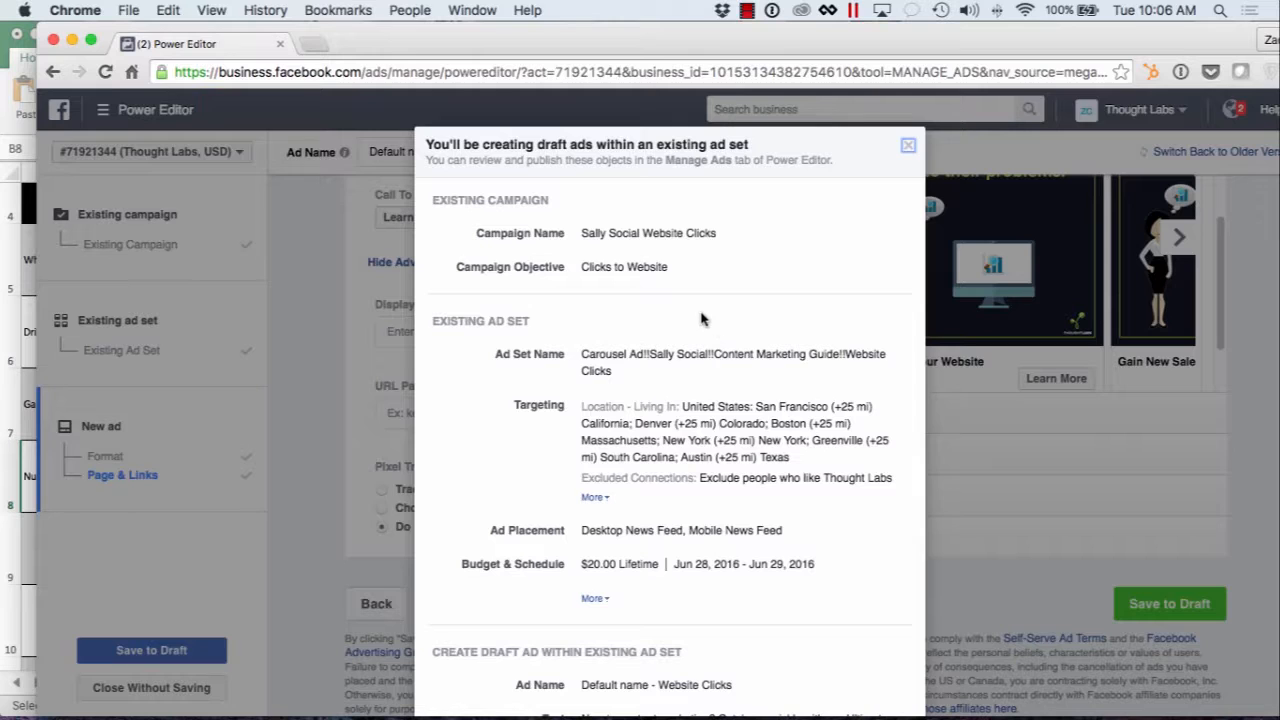
scroll(702, 317, "down", 1)
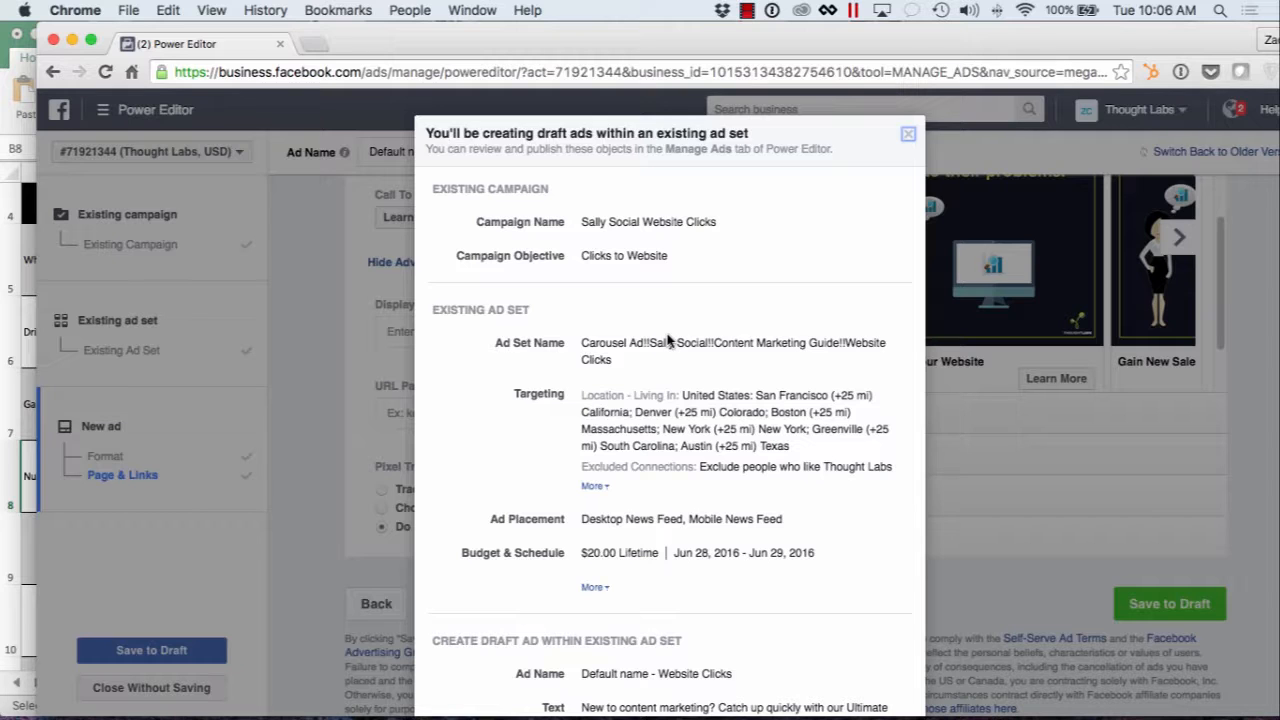
scroll(668, 340, "down", 3)
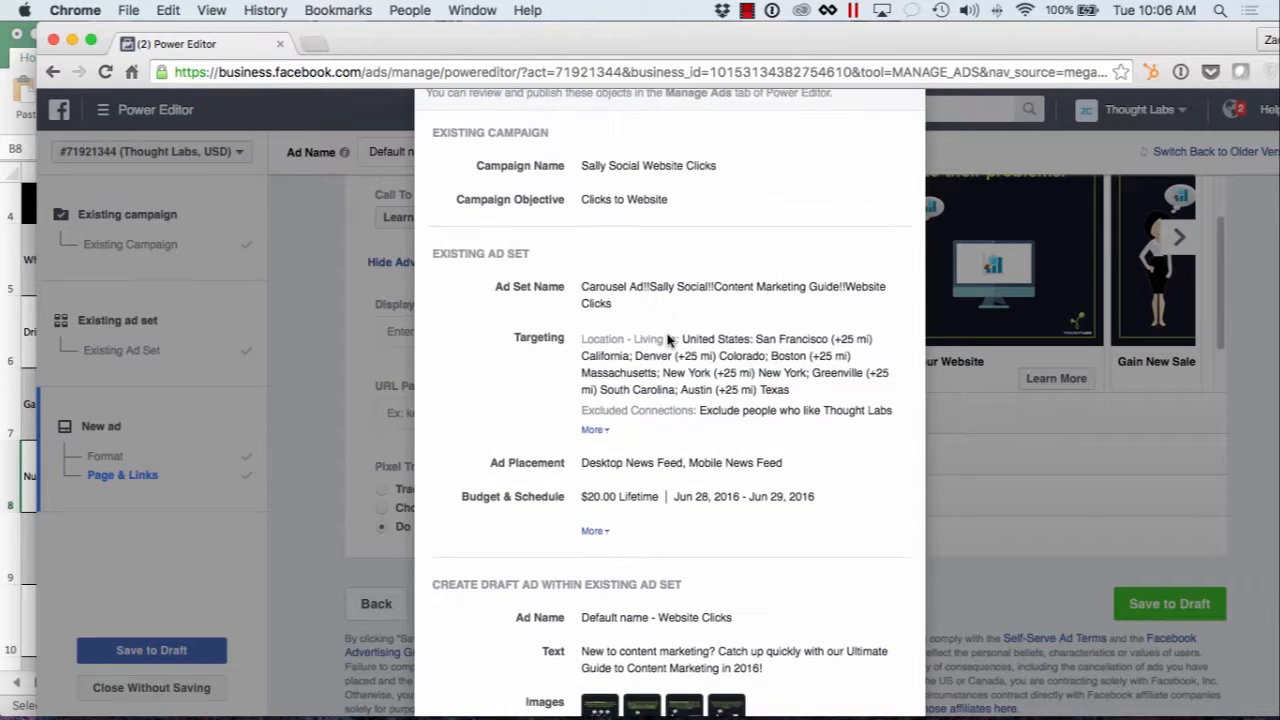
scroll(668, 340, "down", 5)
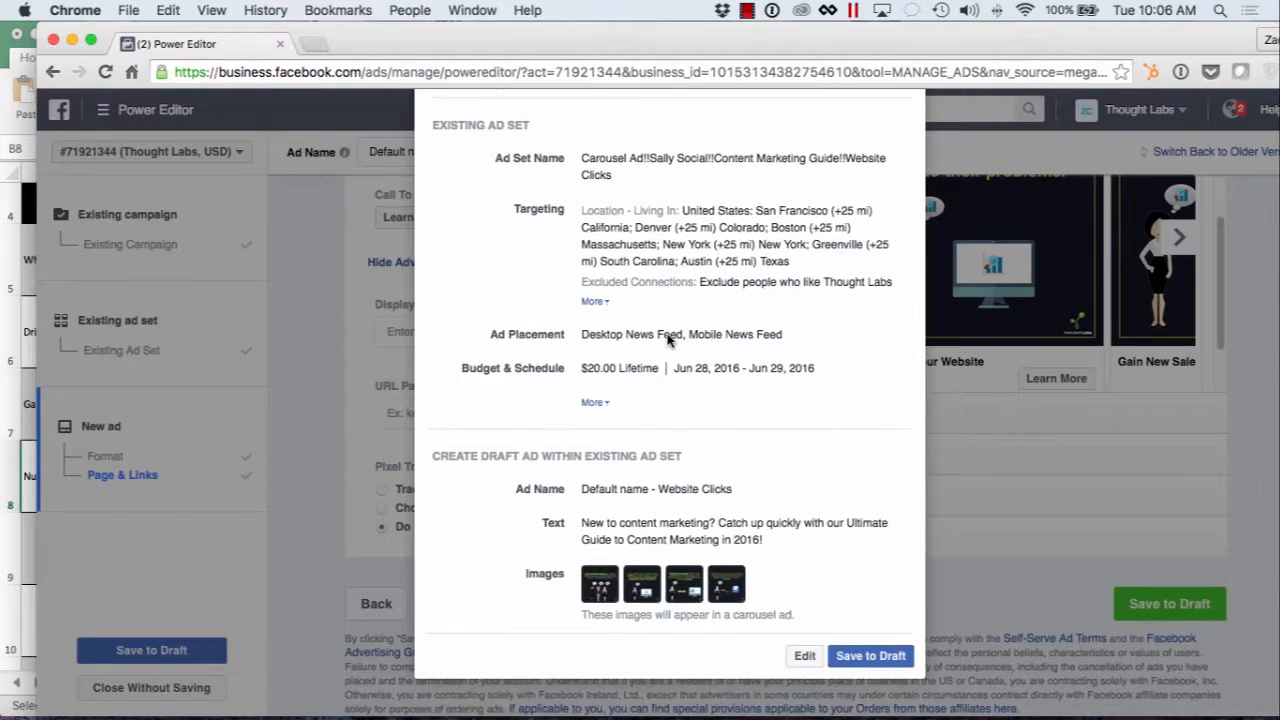
left_click(872, 656)
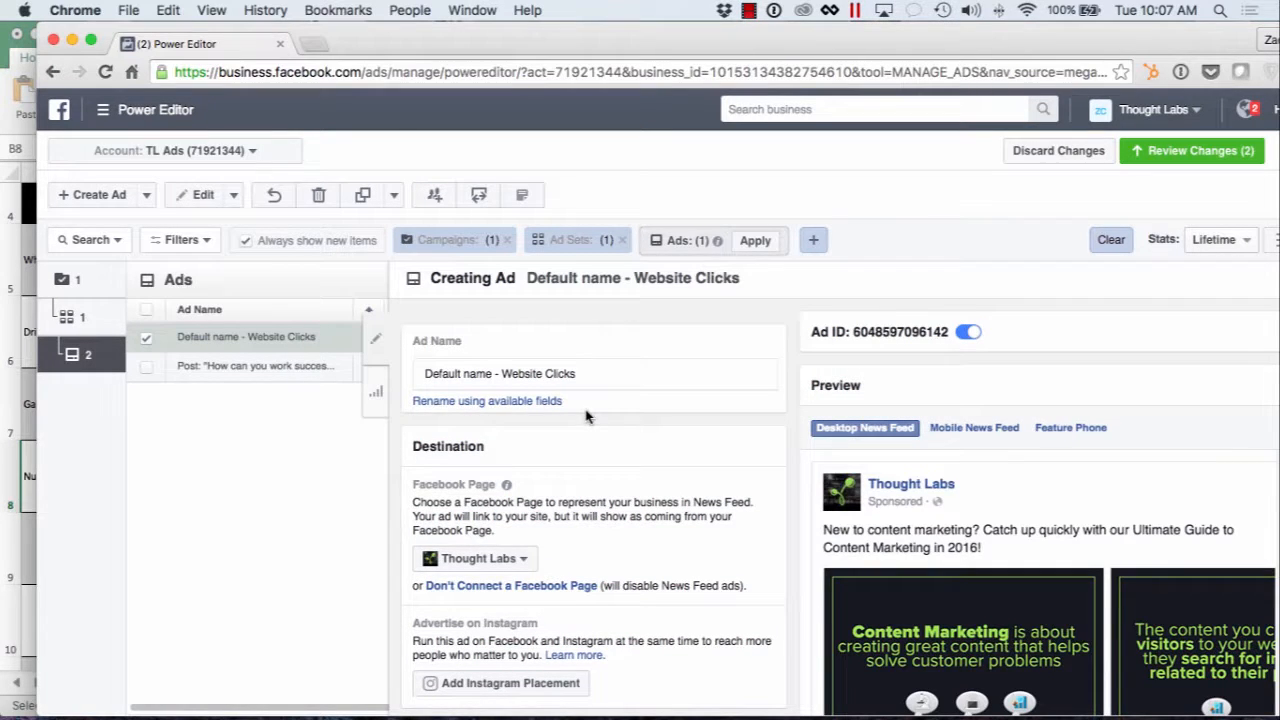
Rename the draft ad as "Carousel Ad 1".
left_click_drag(589, 371, 413, 369)
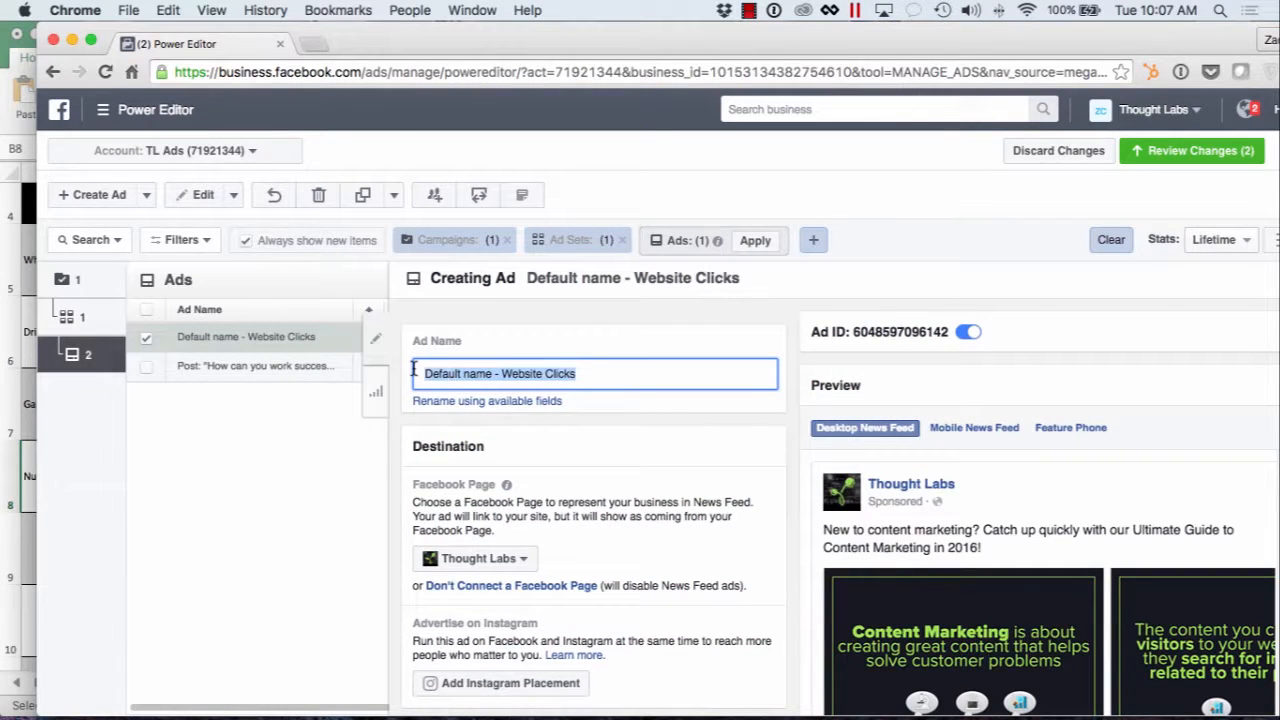
type("Ca")
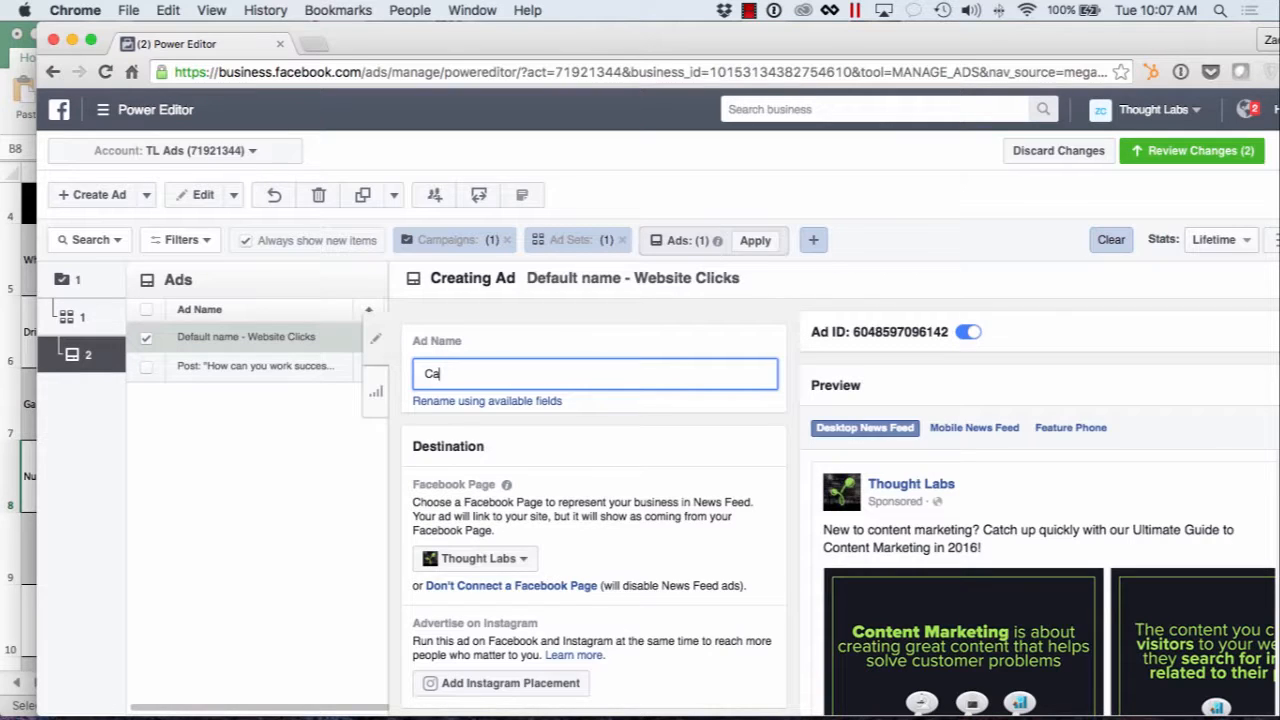
type("rousel")
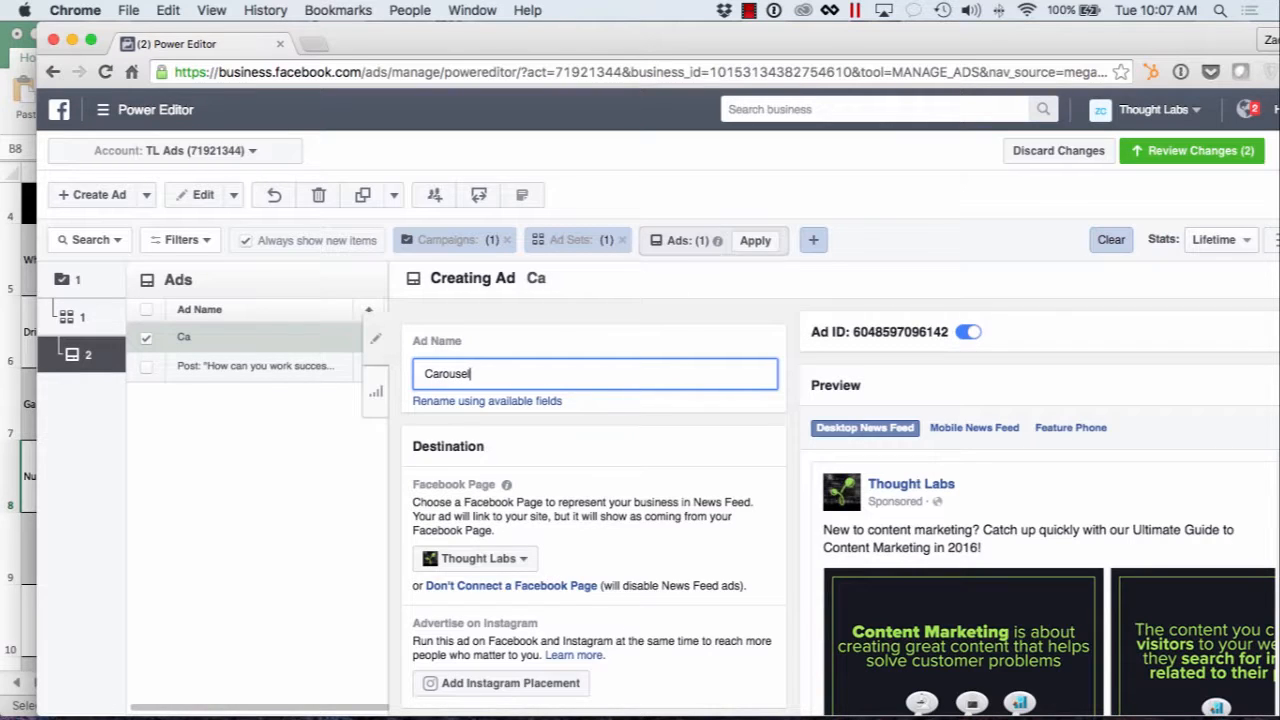
type(" Ad 1")
left_click(838, 320)
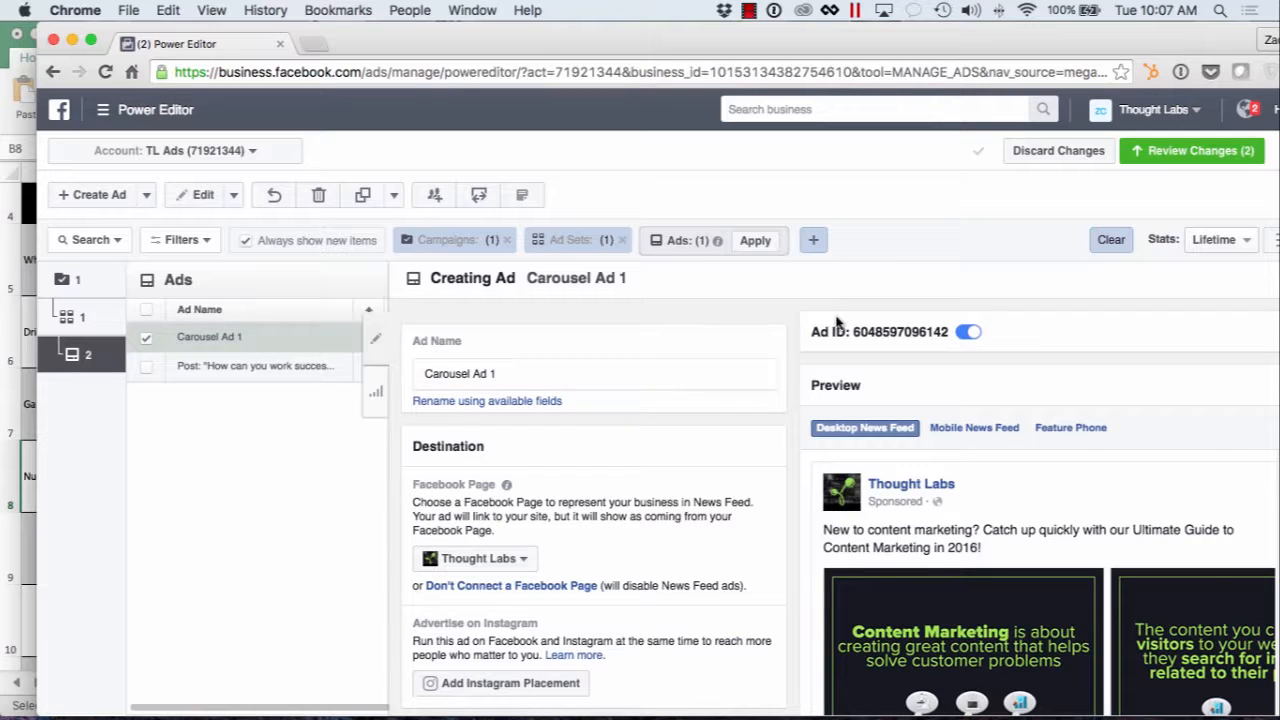